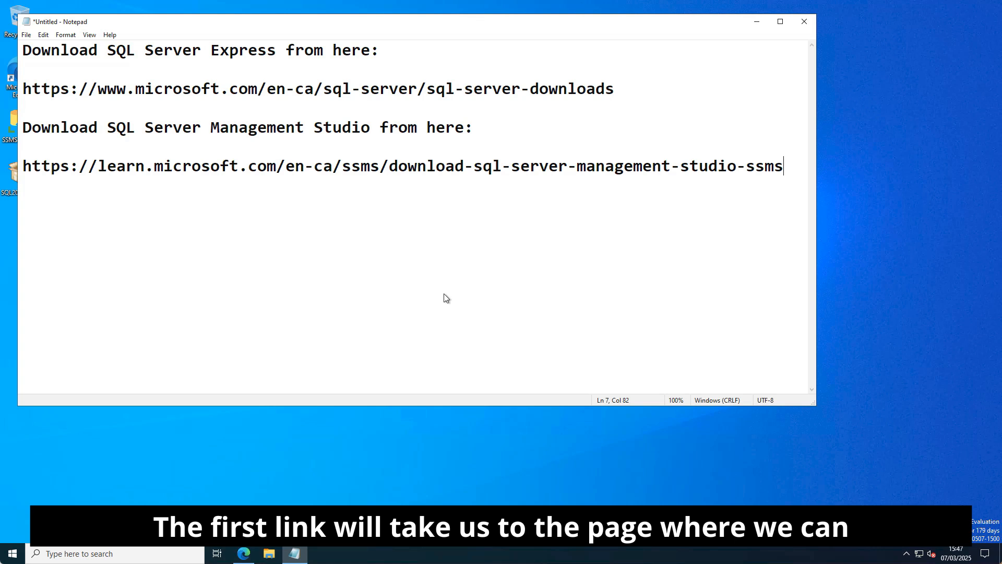
Step: Copy the SQL Server Express download link from the notes and open it in Edge
left_click_drag(23, 90, 613, 84)
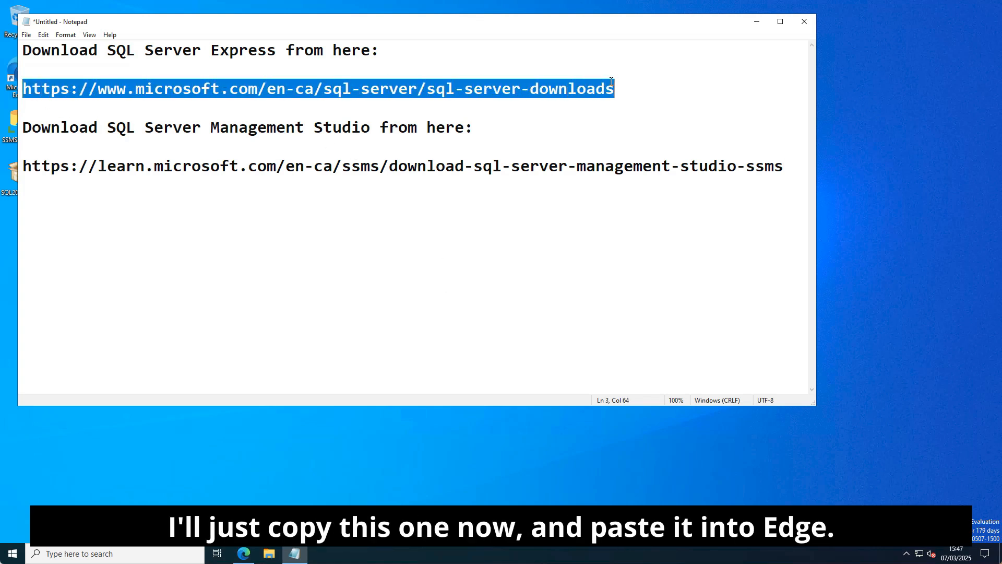
right_click(606, 86)
left_click(643, 119)
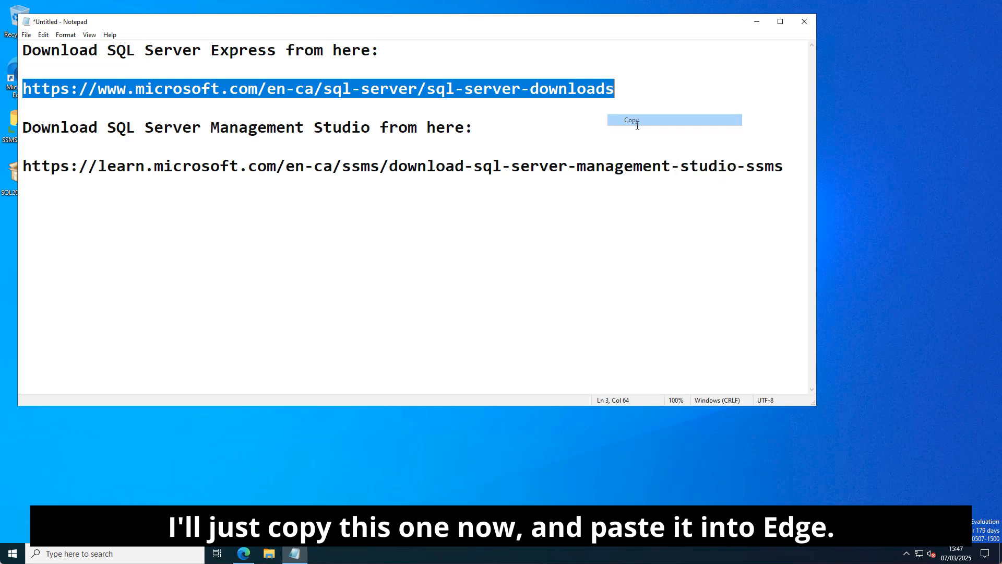
left_click(243, 553)
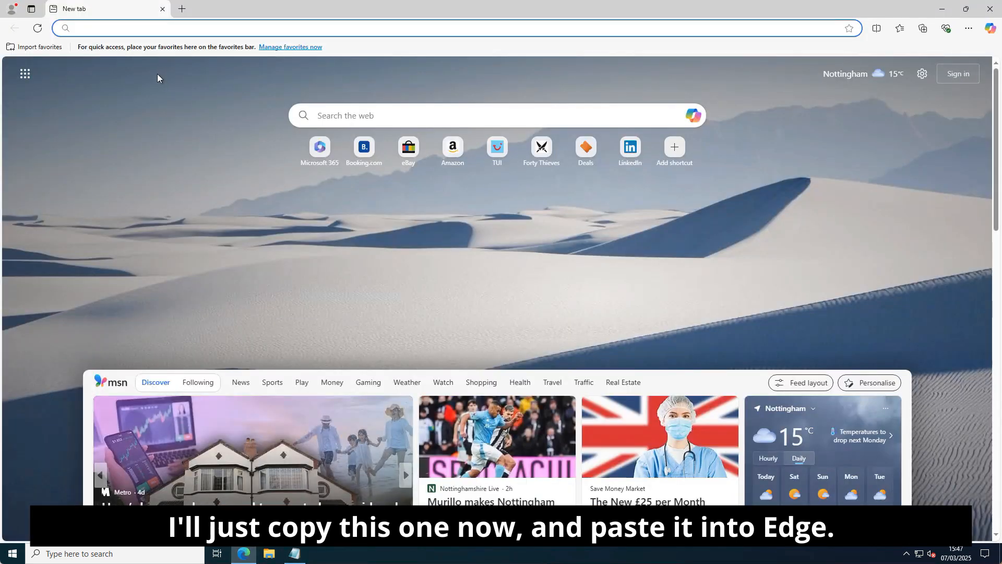
key("ctrl+v")
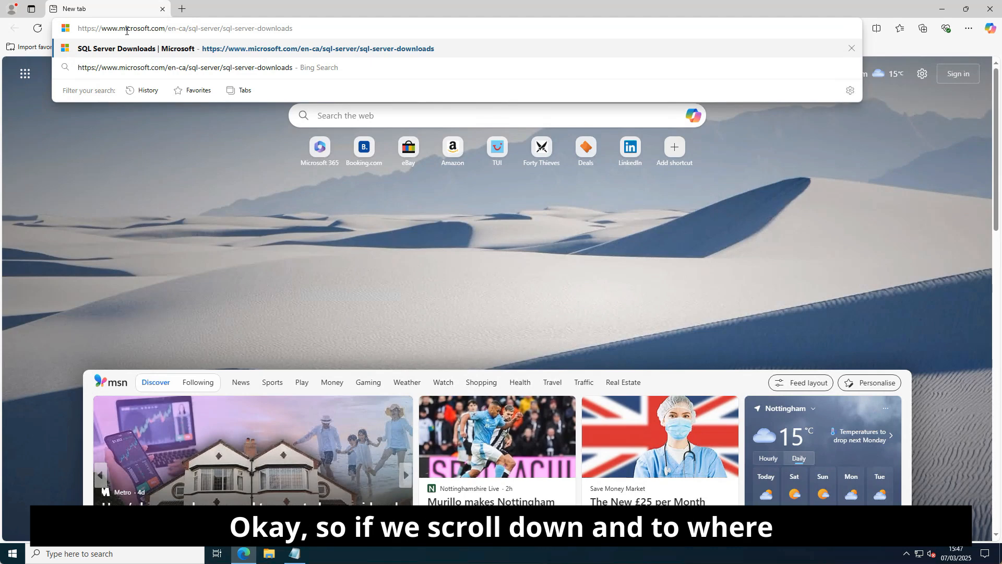
key("Return")
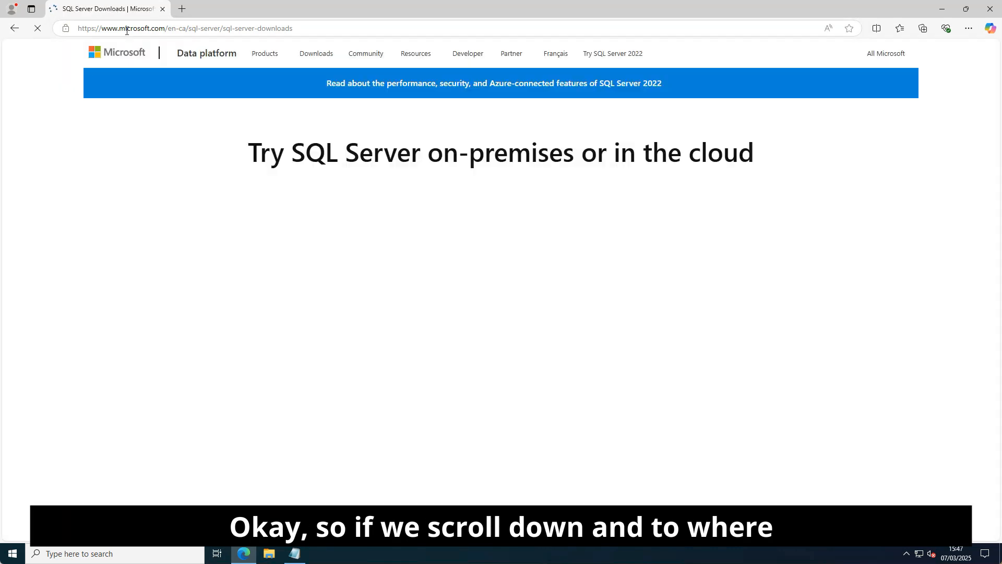
Step: Download the free Express edition of SQL Server 2022 and close the downloads list
scroll(832, 188, "down", 3)
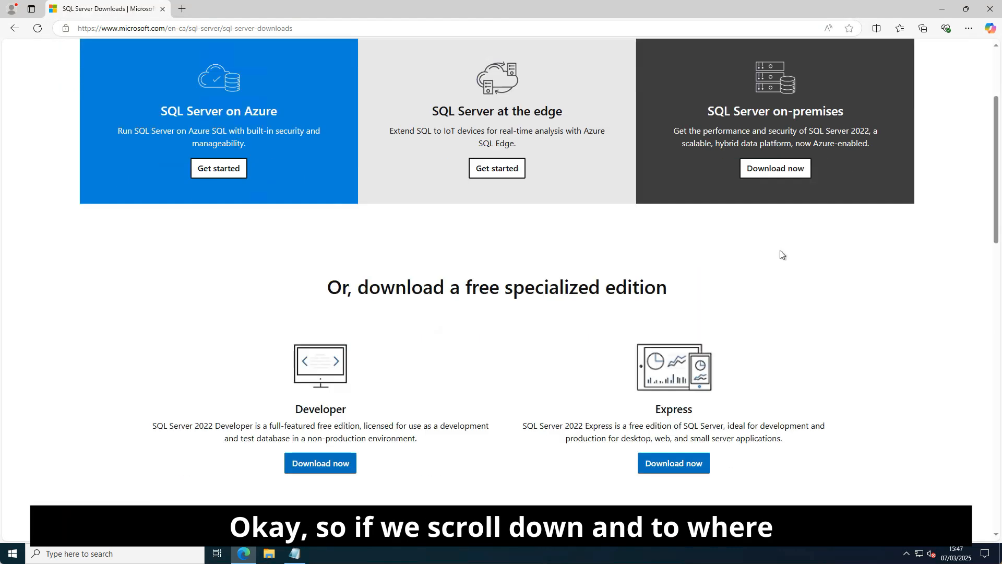
scroll(752, 313, "down", 2)
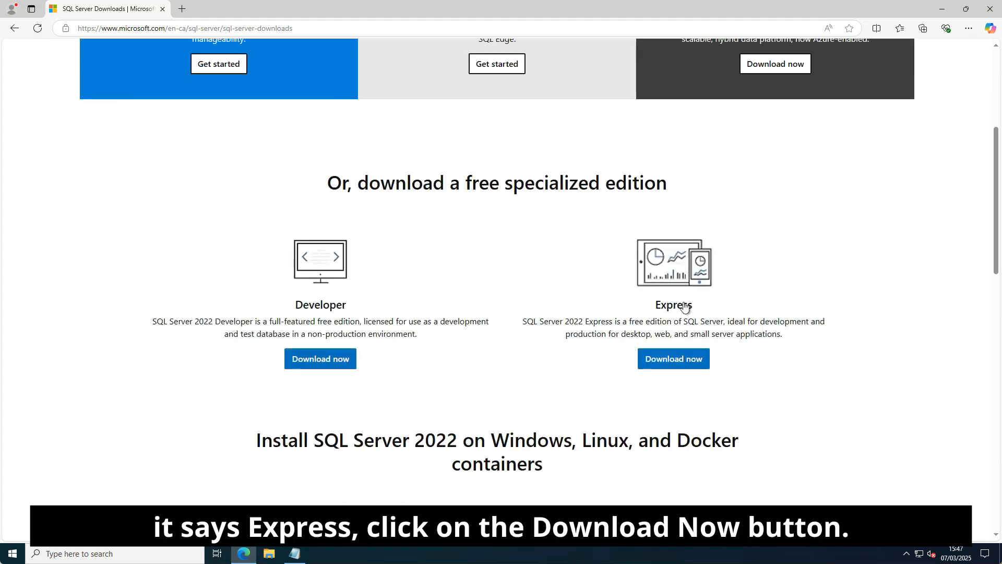
left_click(678, 362)
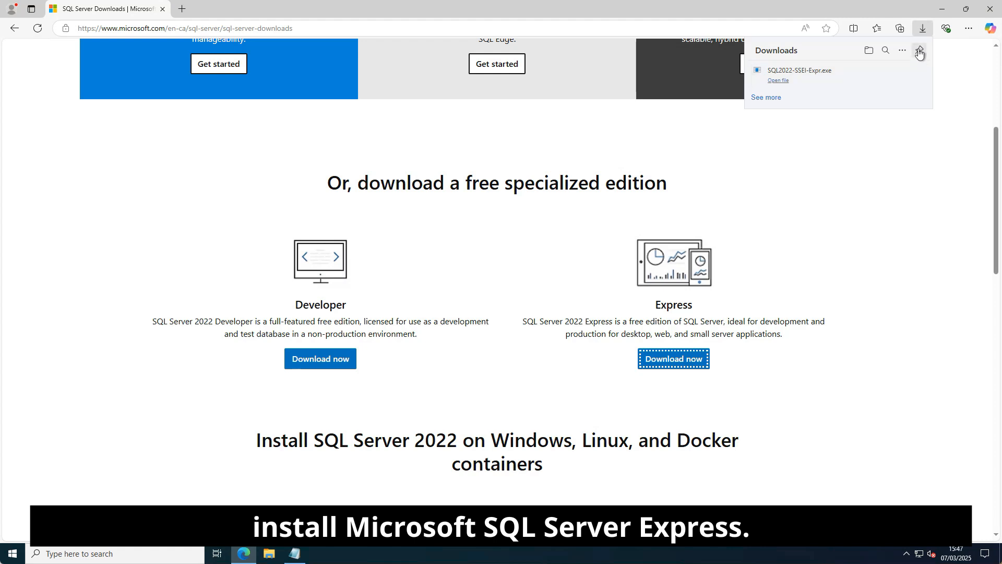
left_click(923, 31)
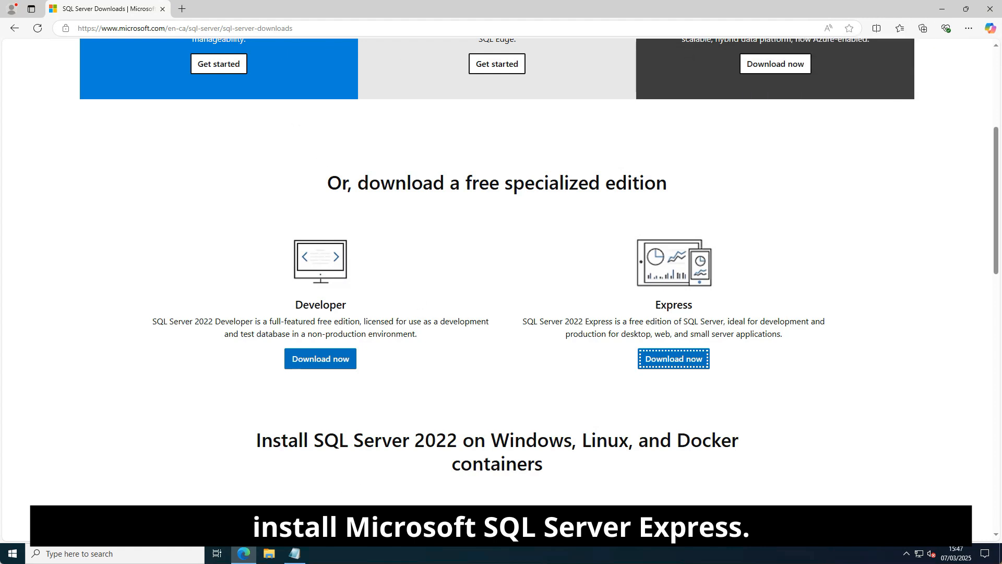
Step: Copy the SQL Server Management Studio link from Notepad and open it in a new Edge tab
left_click(303, 556)
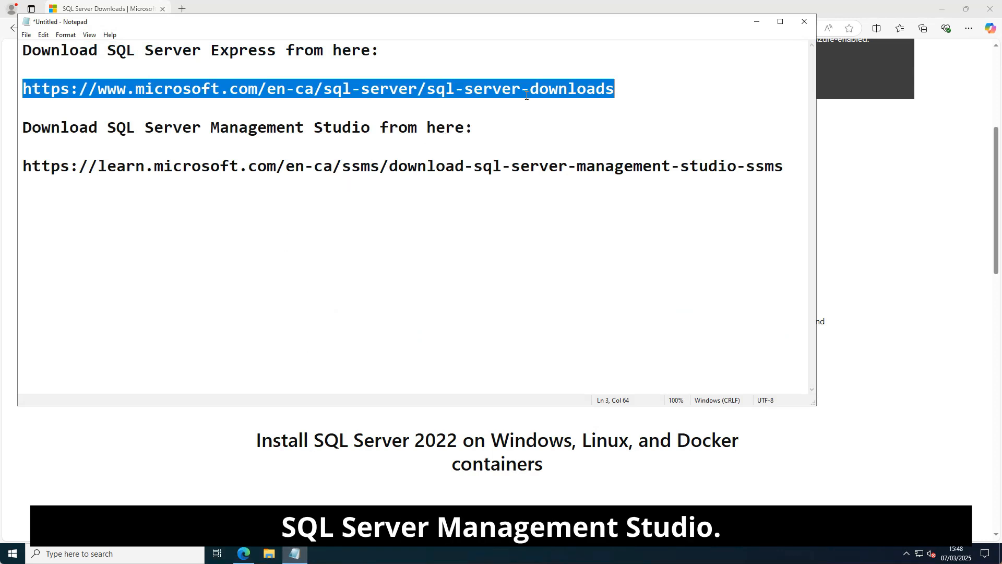
left_click_drag(792, 170, 24, 167)
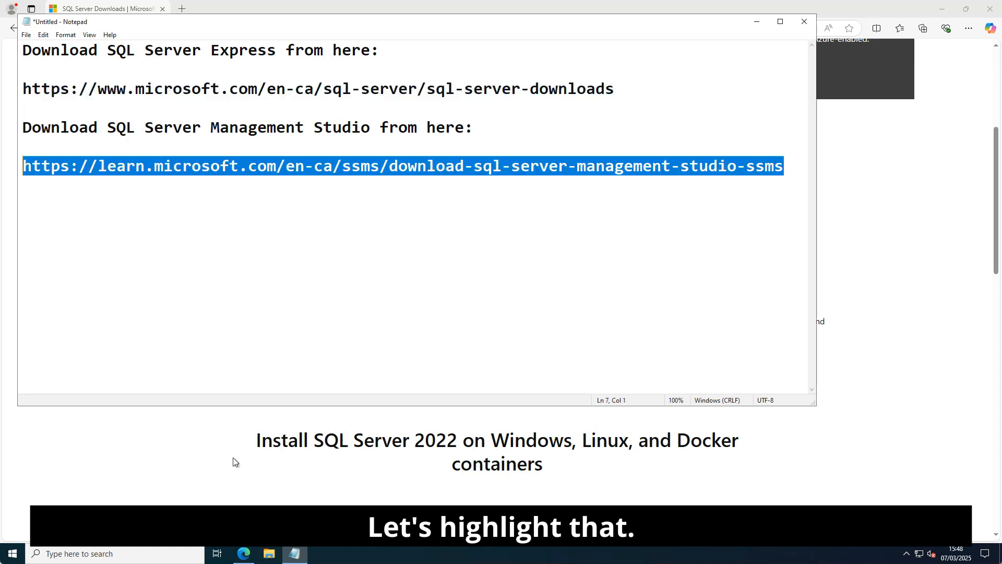
left_click(243, 553)
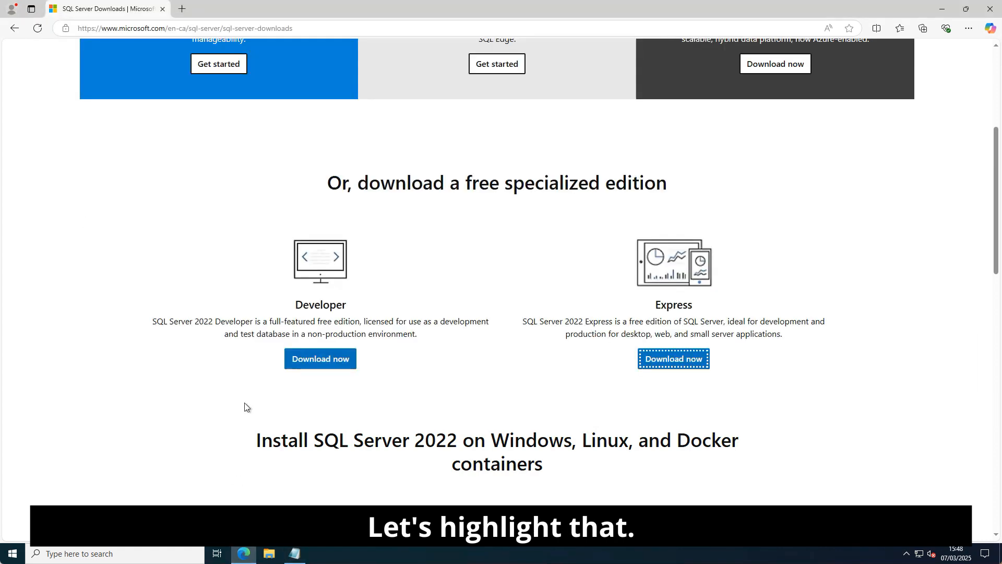
left_click(181, 9)
key("ctrl+v")
key("Return")
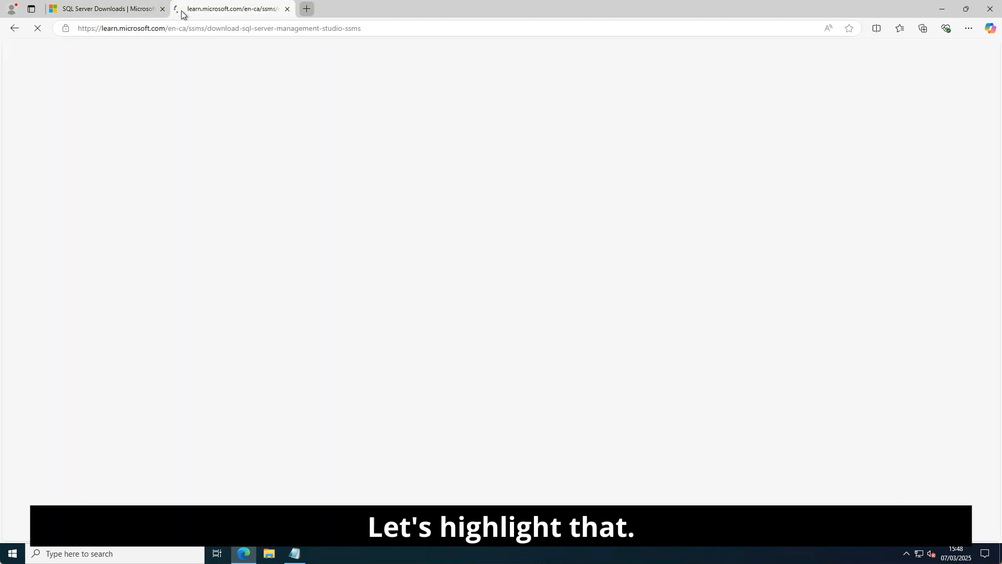
Step: Download SQL Server Management Studio (SSMS) 20.2 from the Download SSMS section
scroll(330, 262, "down", 7)
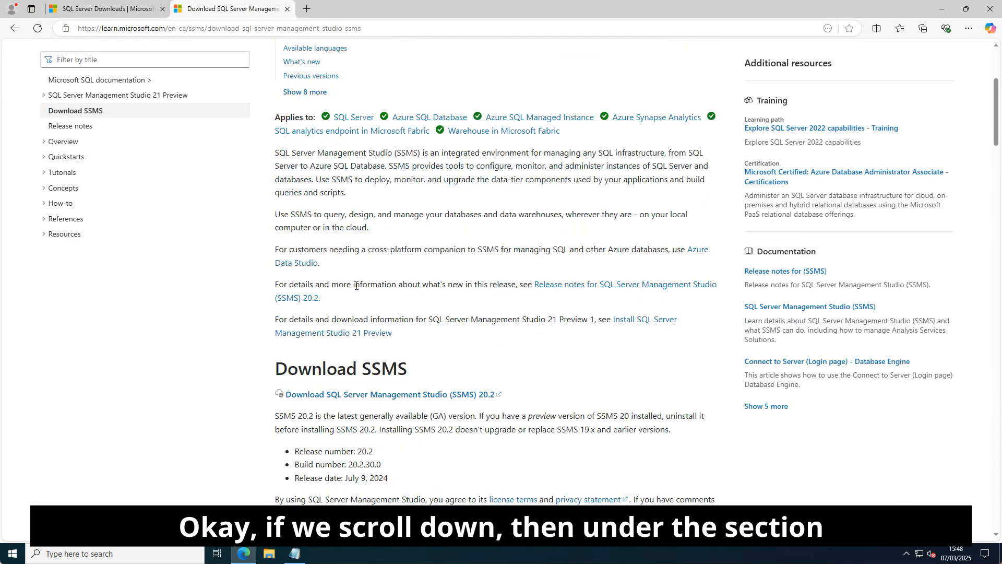
scroll(409, 281, "down", 2)
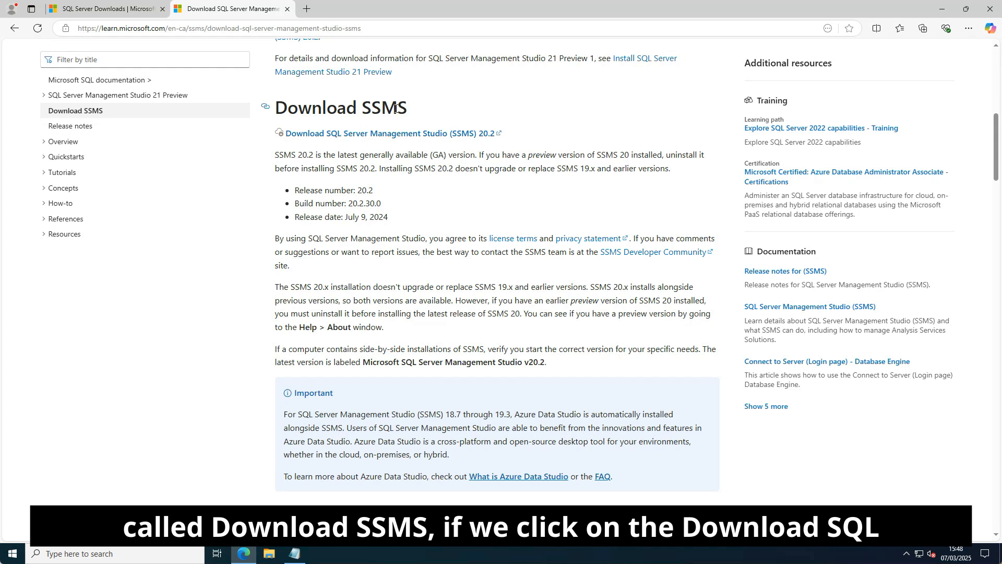
left_click(360, 137)
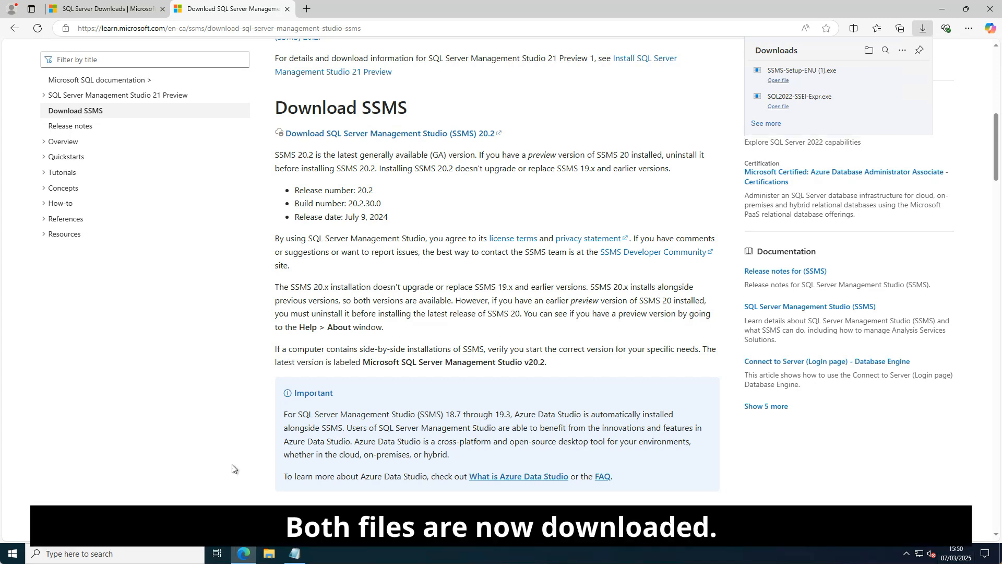
Step: Minimize Edge and Notepad and launch the SQL2022-SSEI-Expr installer from the desktop
left_click(942, 9)
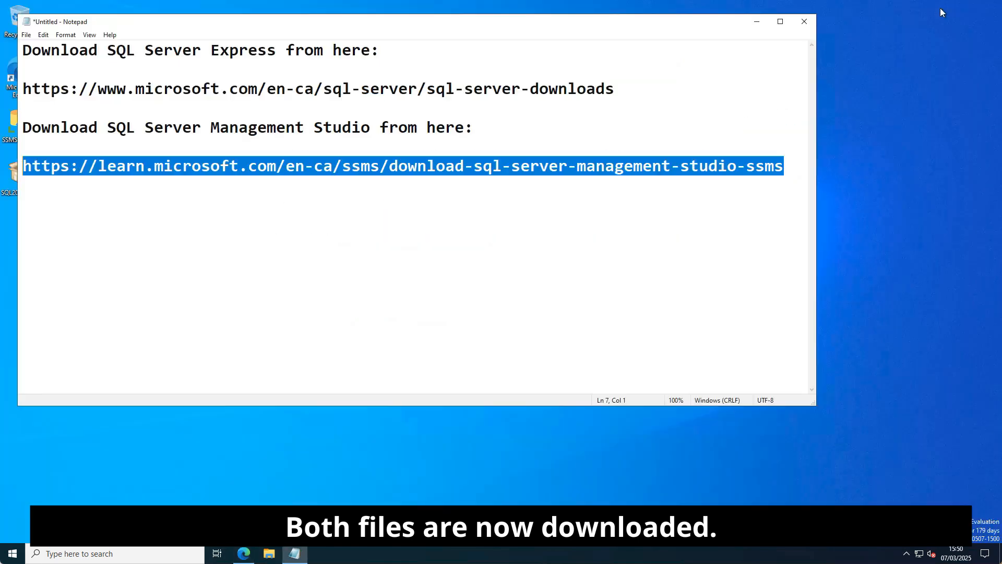
left_click(757, 23)
left_click(21, 177)
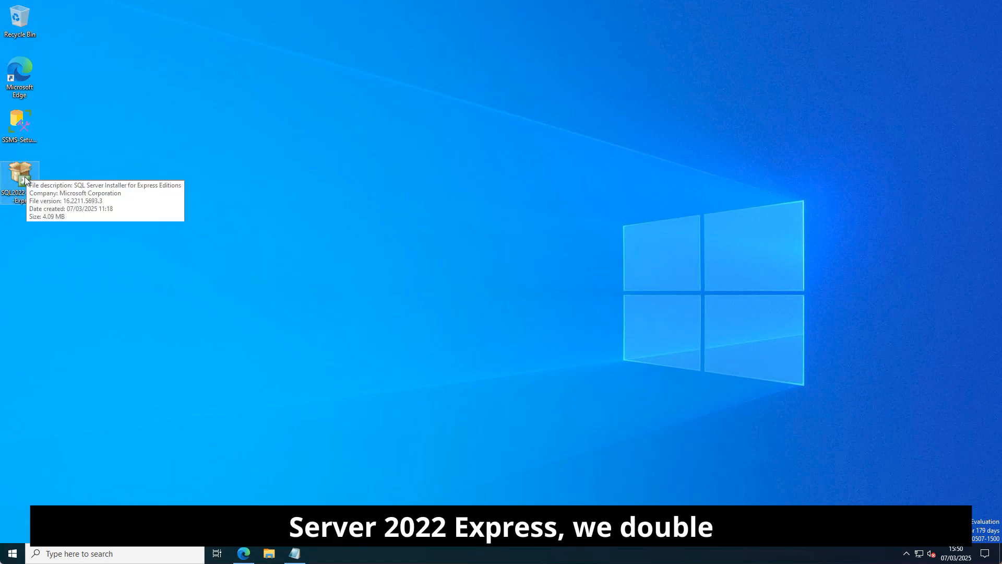
double_click(25, 178)
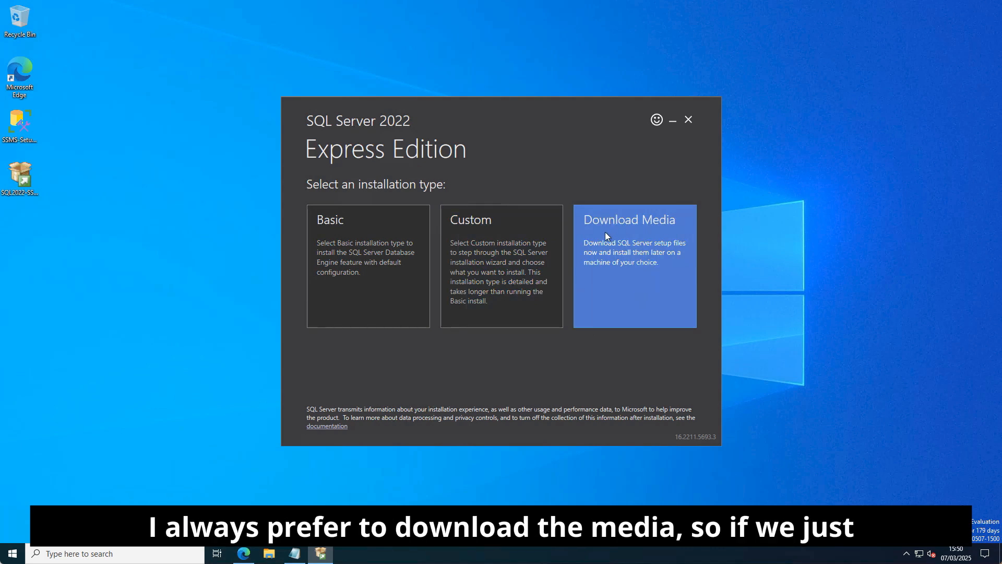
Step: Choose the Download Media installation type and set the Express Core package to download to the Desktop folder
left_click(639, 246)
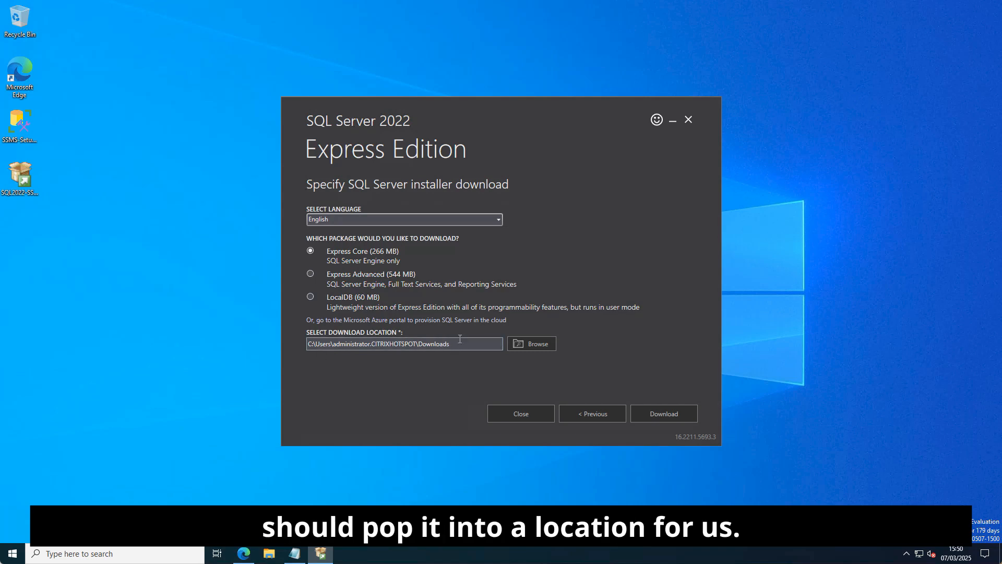
left_click(531, 343)
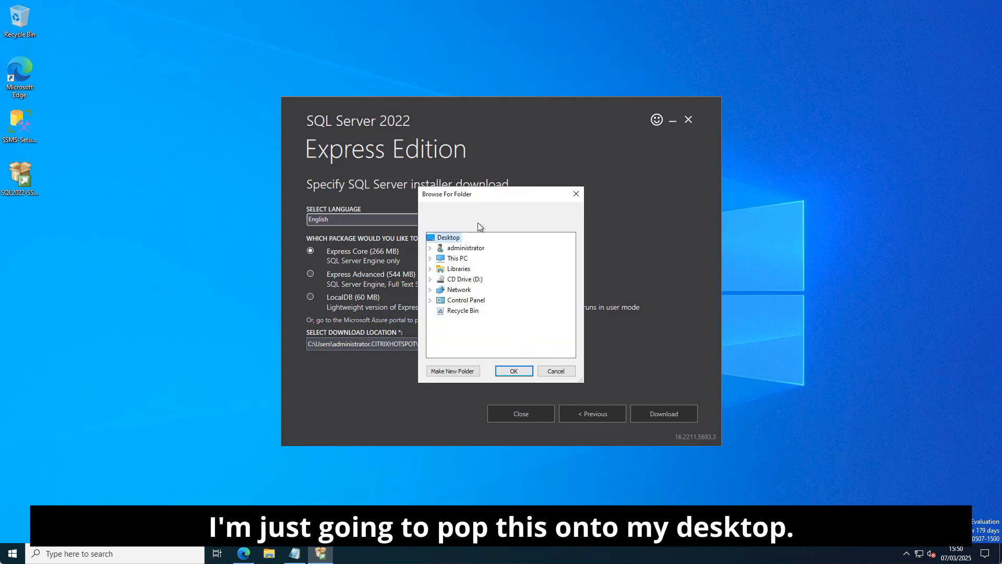
left_click(430, 258)
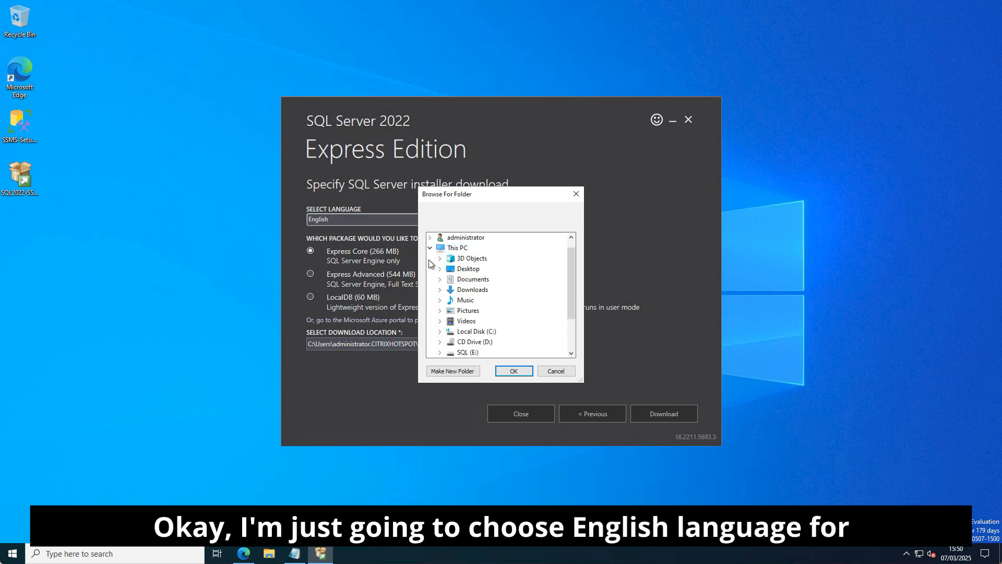
left_click(515, 371)
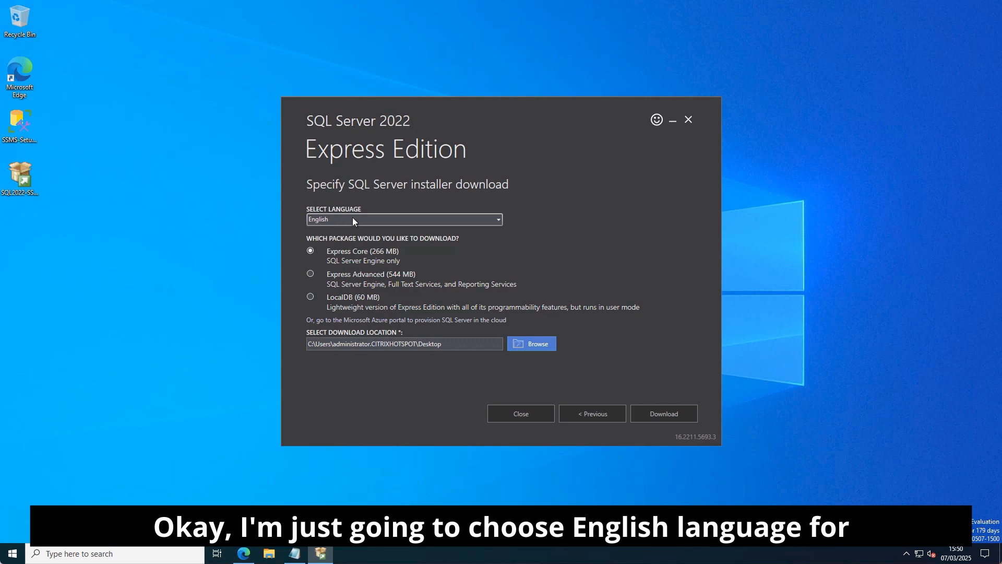
left_click(352, 256)
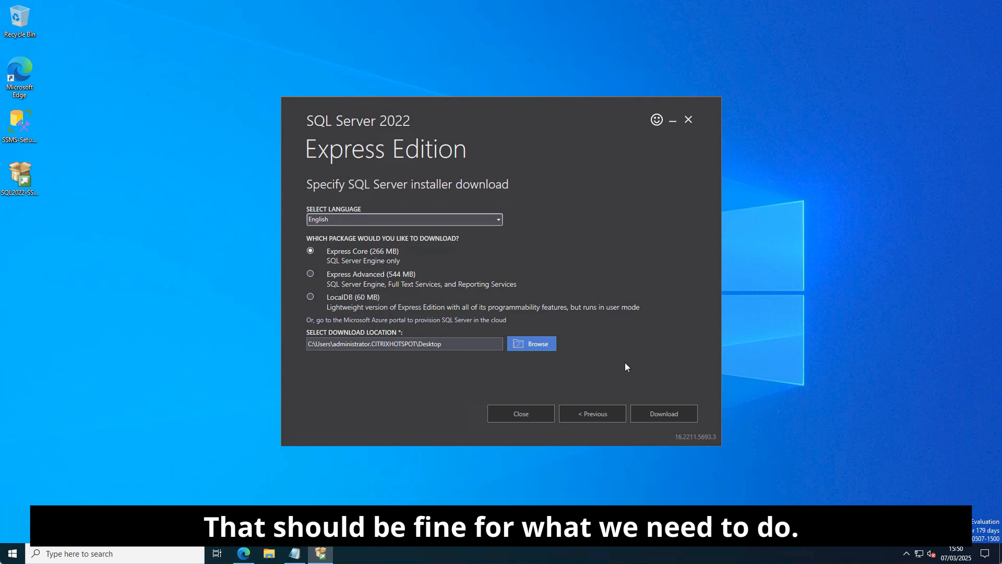
Step: Download the SQL Server setup package and exit the installer once it completes
left_click(672, 418)
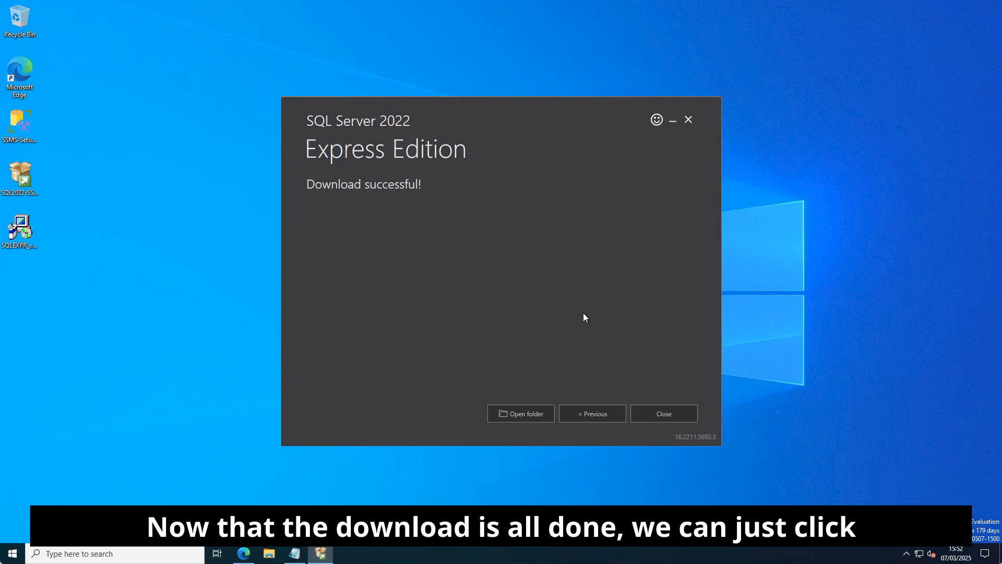
left_click(671, 415)
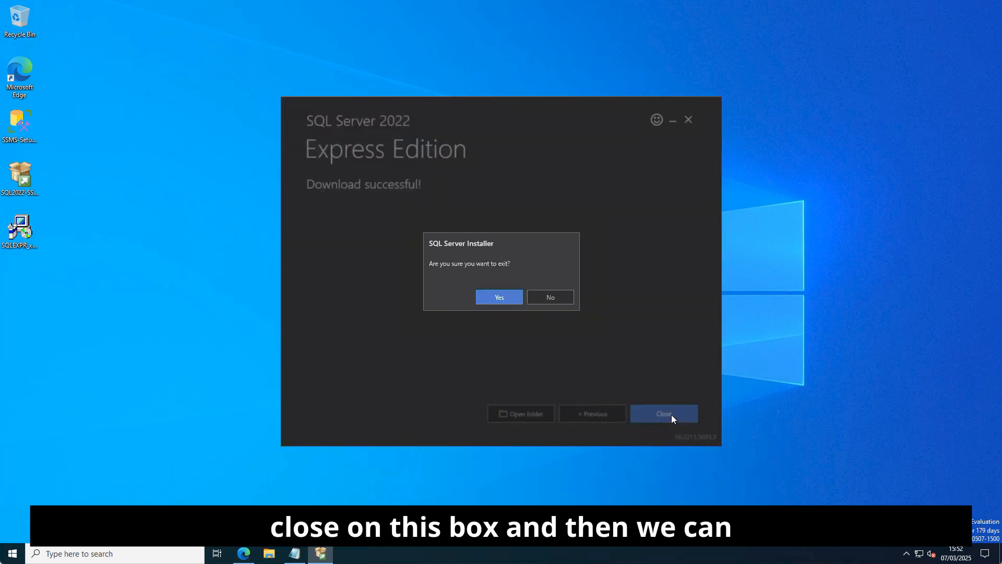
left_click(494, 303)
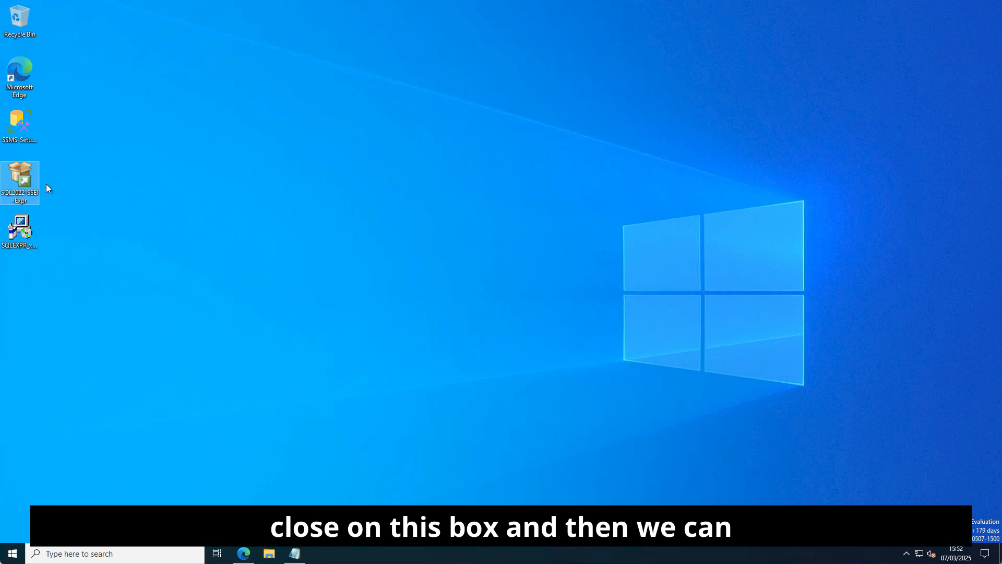
Step: Extract the SQLEXPR_x64_ENU package to its suggested directory and start a new SQL Server standalone installation
left_click(20, 230)
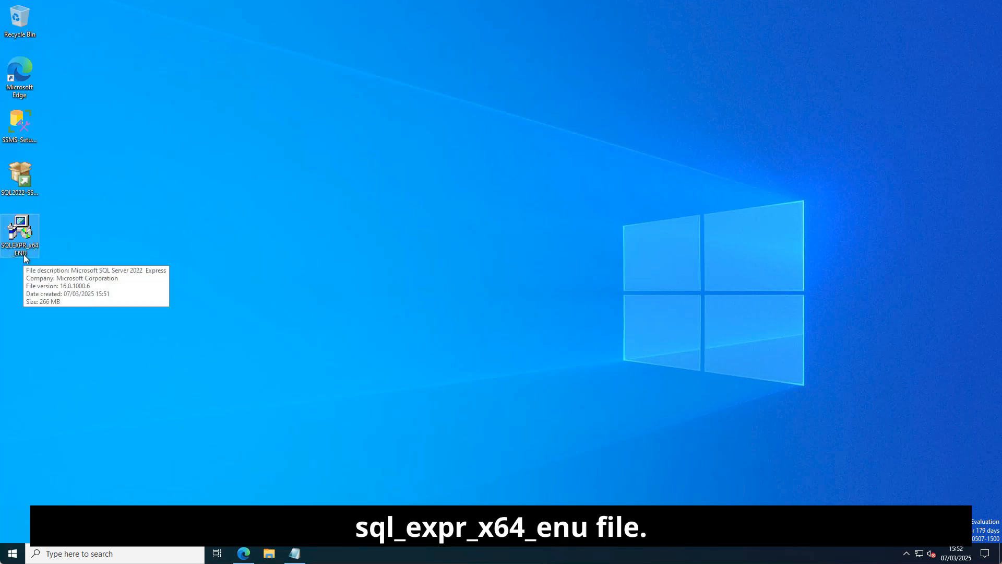
double_click(26, 232)
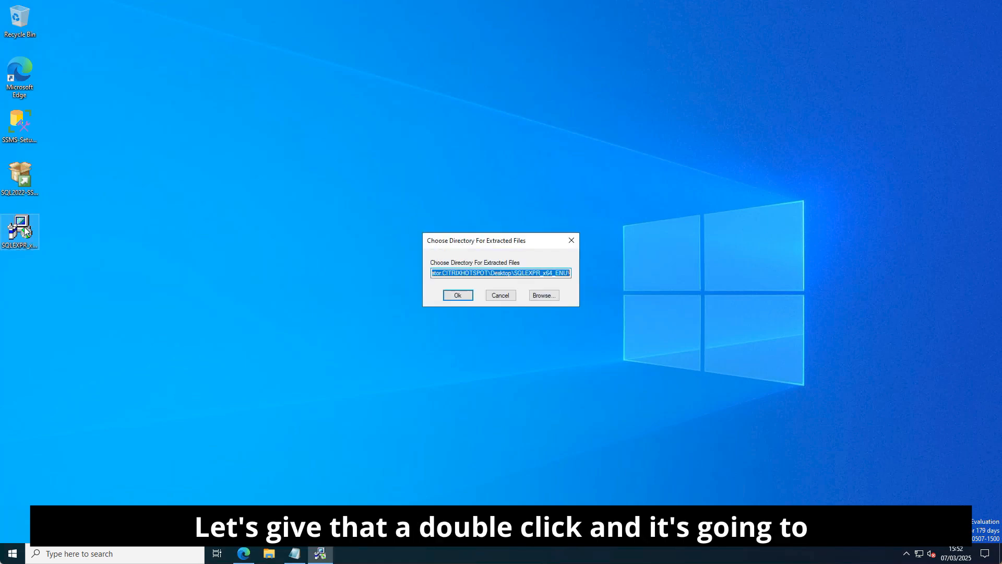
left_click(458, 295)
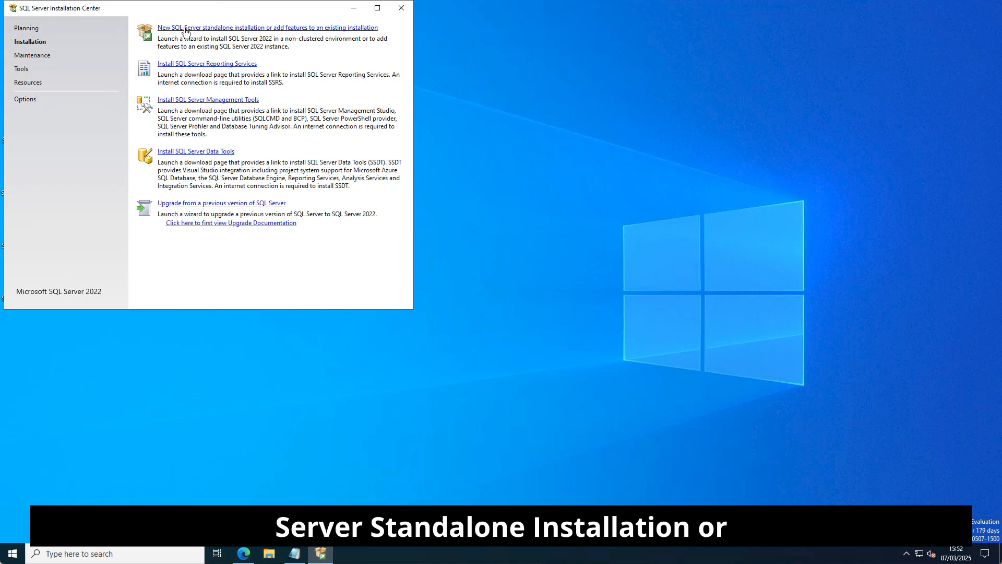
left_click(305, 29)
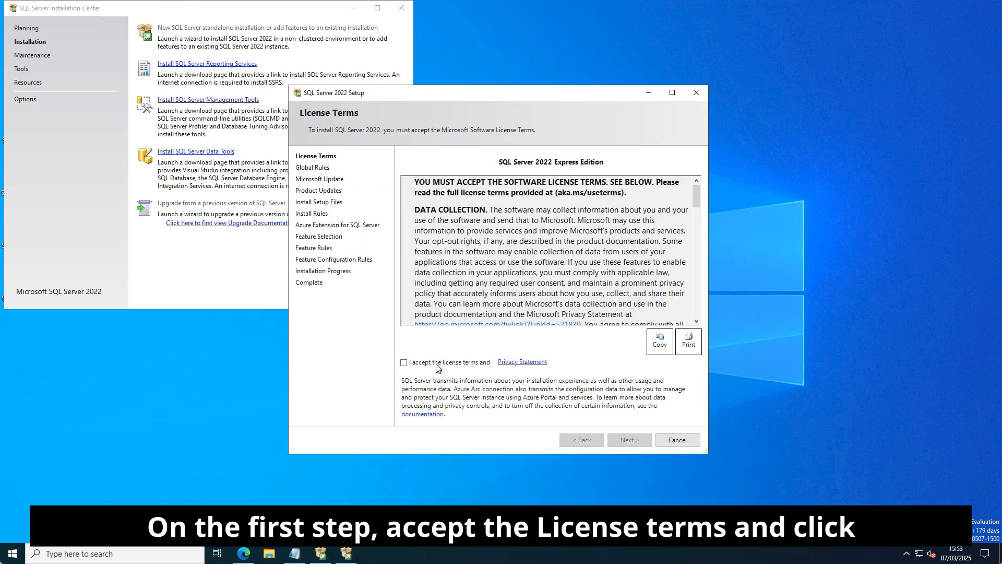
Step: Accept the license terms, enable Microsoft Update to check for updates, and continue the setup
left_click(404, 363)
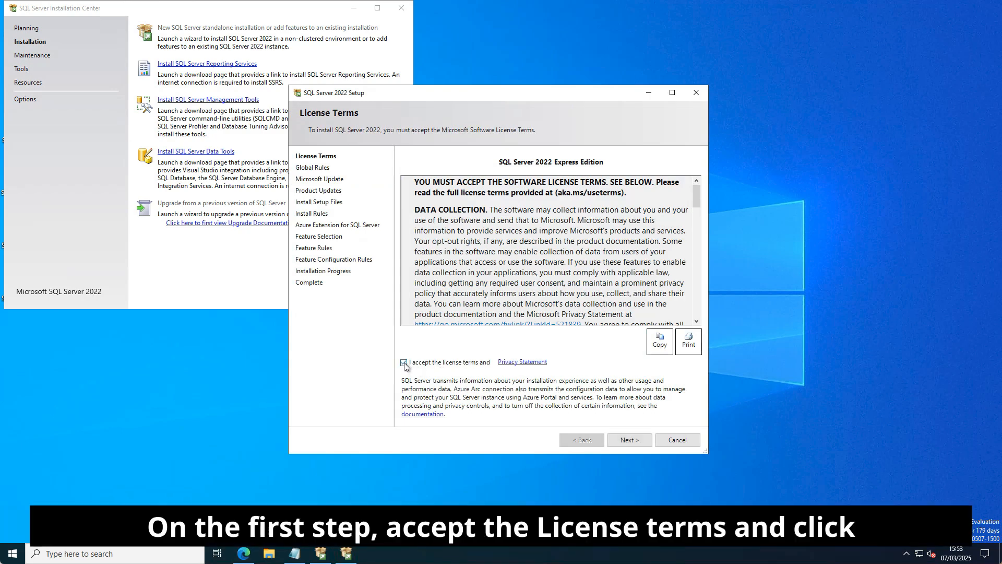
left_click(632, 441)
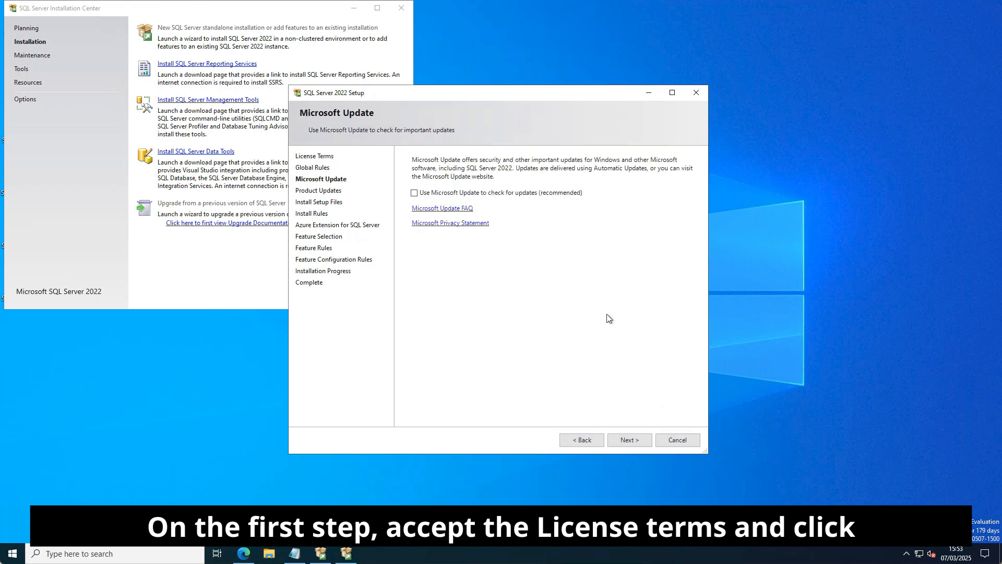
left_click(415, 193)
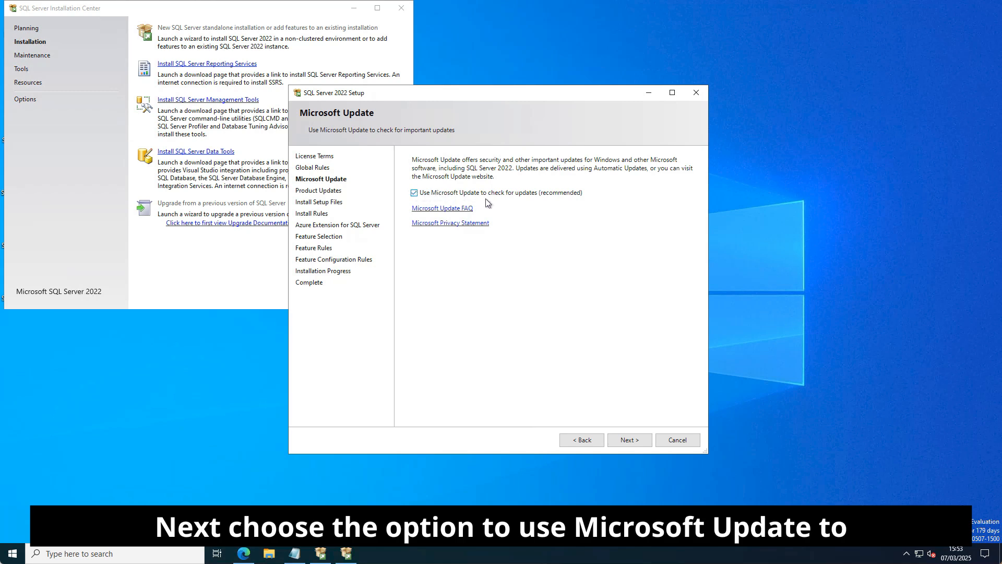
left_click(638, 442)
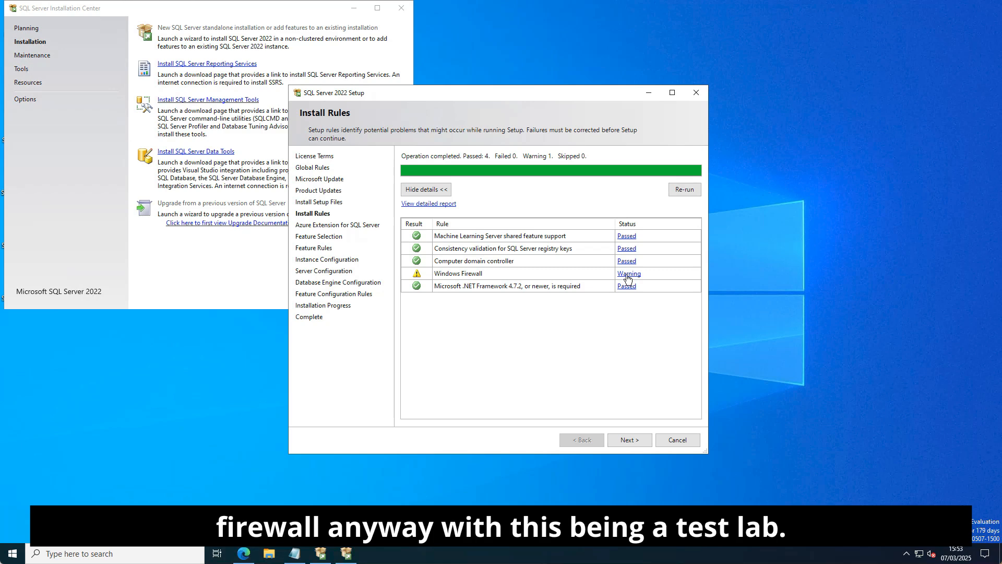
Step: Continue past the install rules and exclude the Azure Extension for SQL Server from the setup
left_click(635, 440)
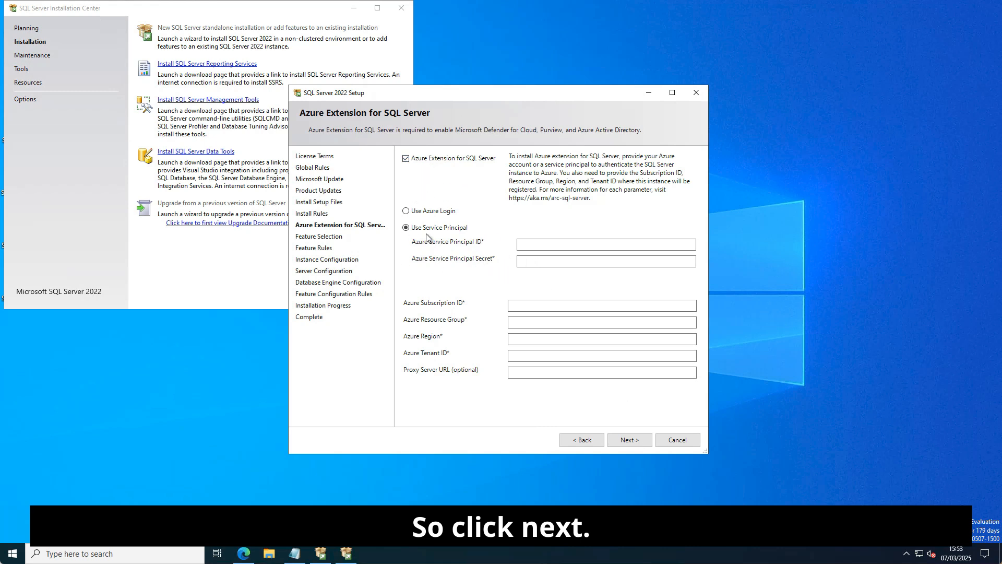
left_click(406, 159)
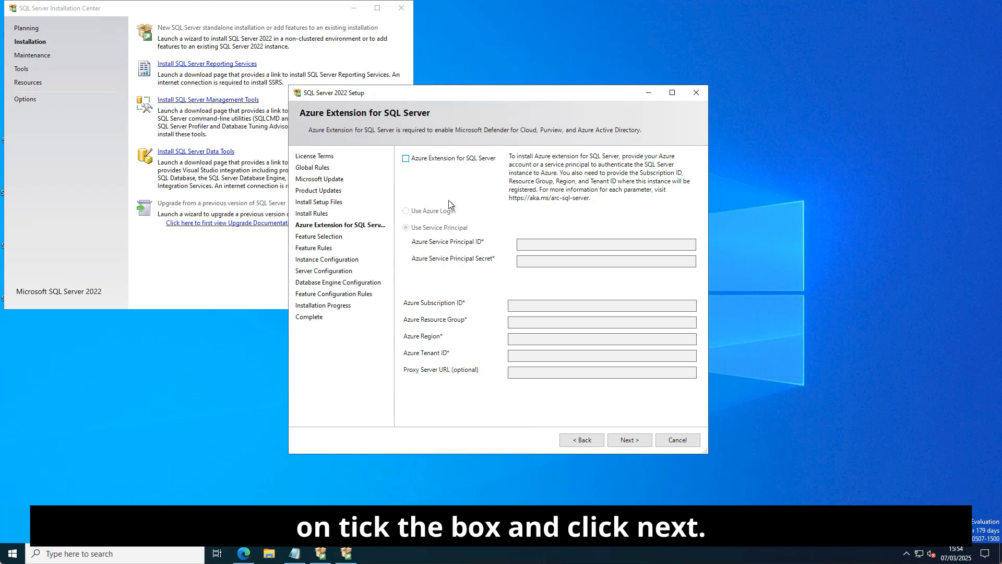
left_click(629, 440)
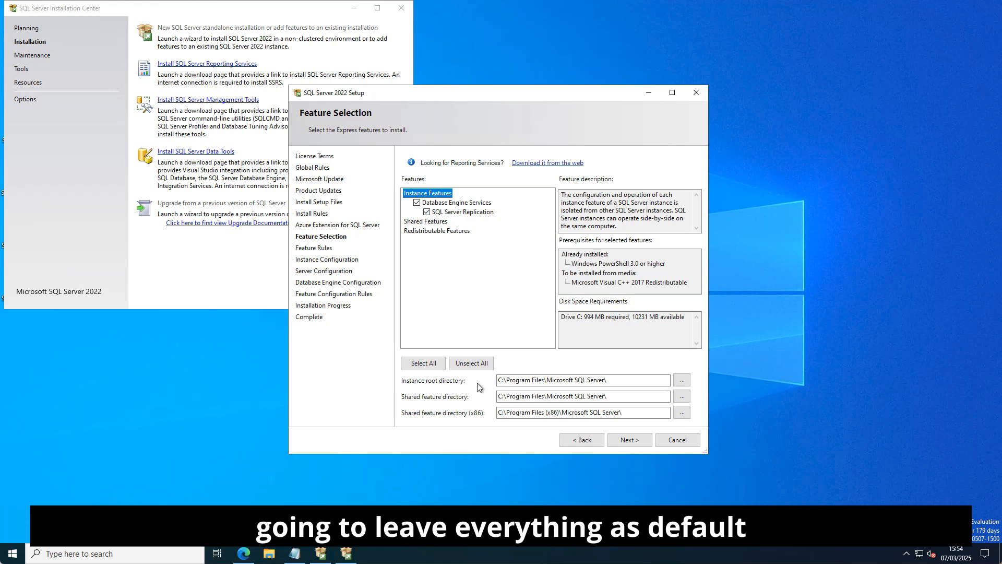
Step: Install SQL Server with the default features, SQLExpress named instance, service accounts and Windows authentication mode, and close the setup and Installation Center
left_click(633, 440)
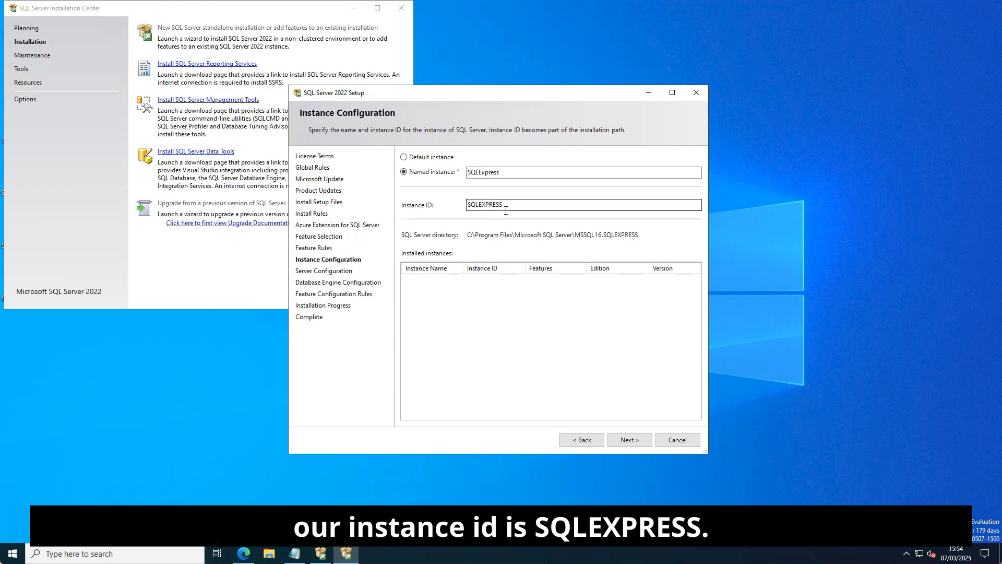
left_click(636, 440)
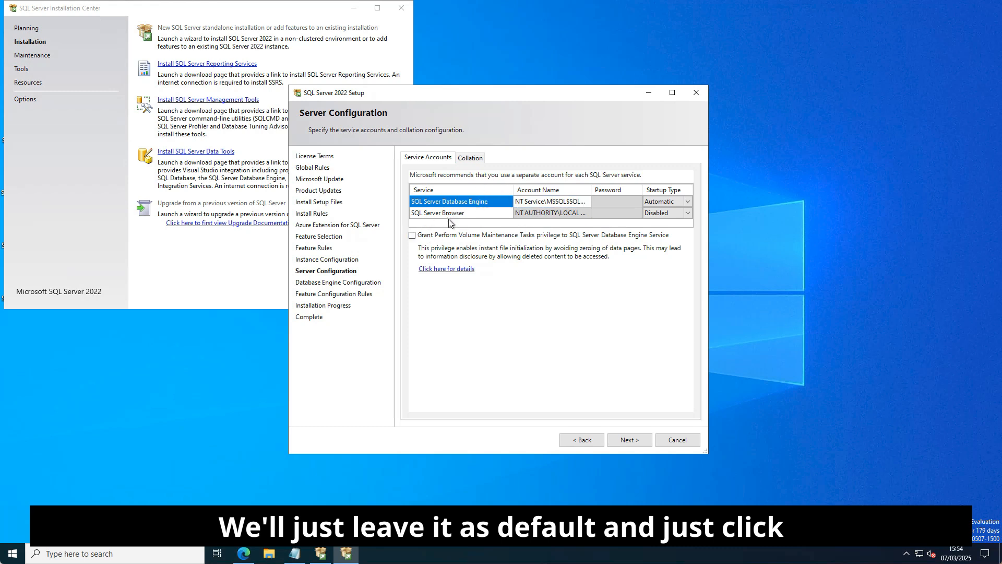
left_click(641, 442)
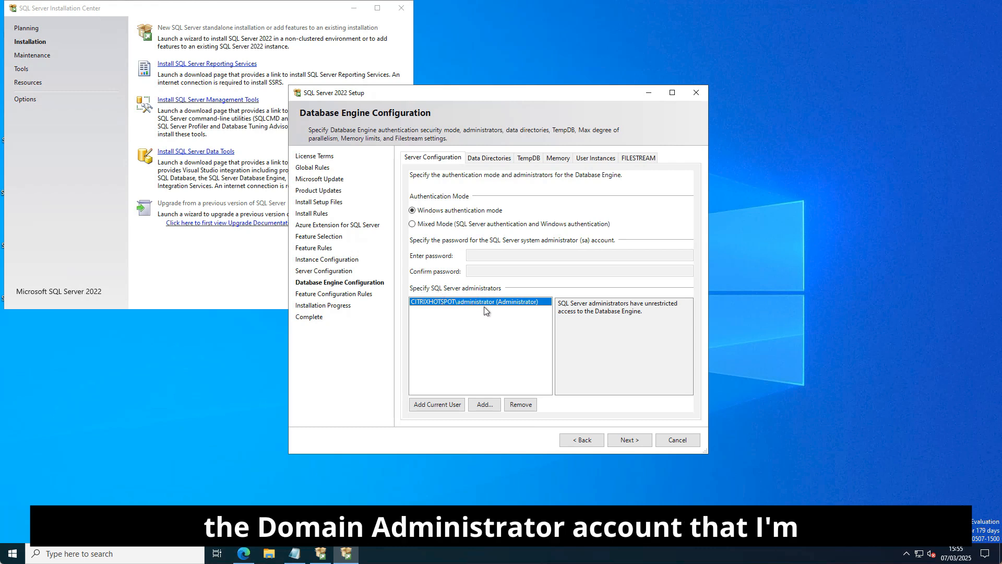
left_click(629, 440)
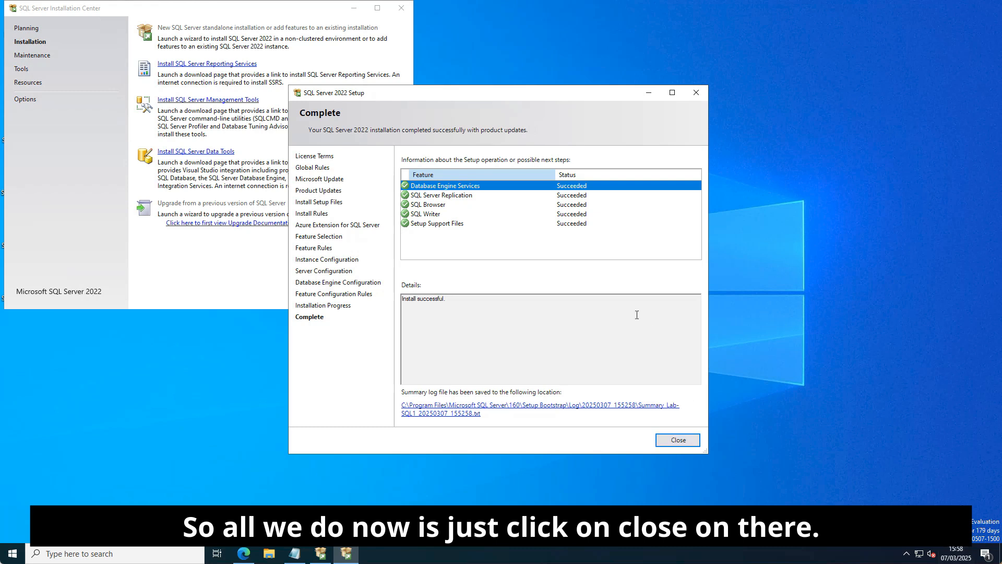
left_click(677, 440)
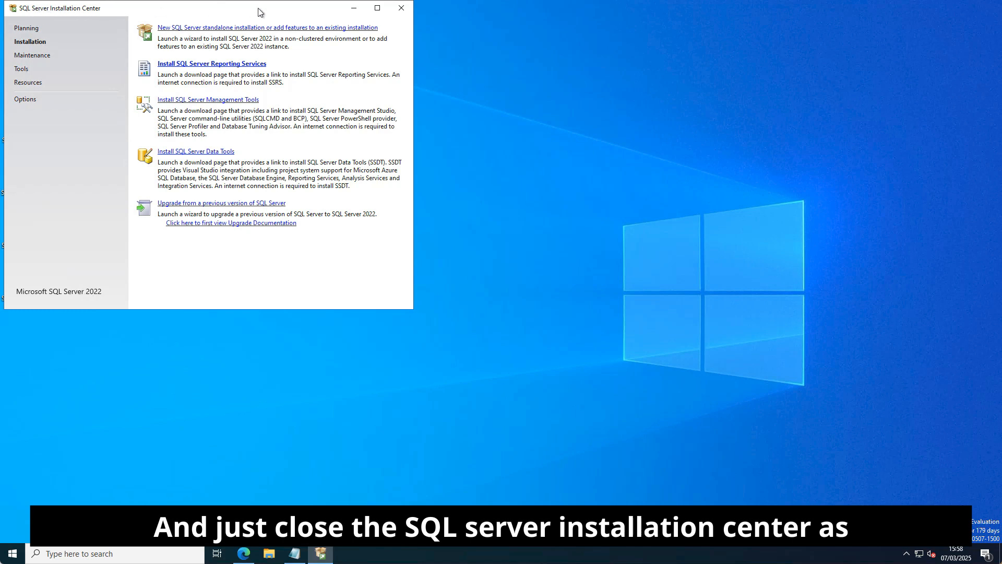
left_click(401, 8)
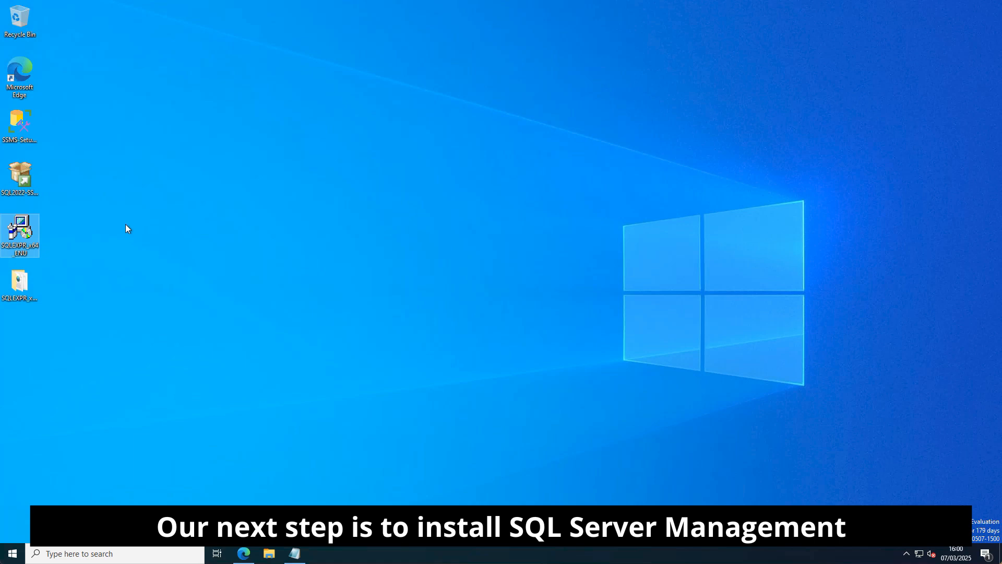
Step: Run SSMS-Setup-ENU from the desktop, install SQL Server Management Studio to its default location, and close the installer
left_click(22, 177)
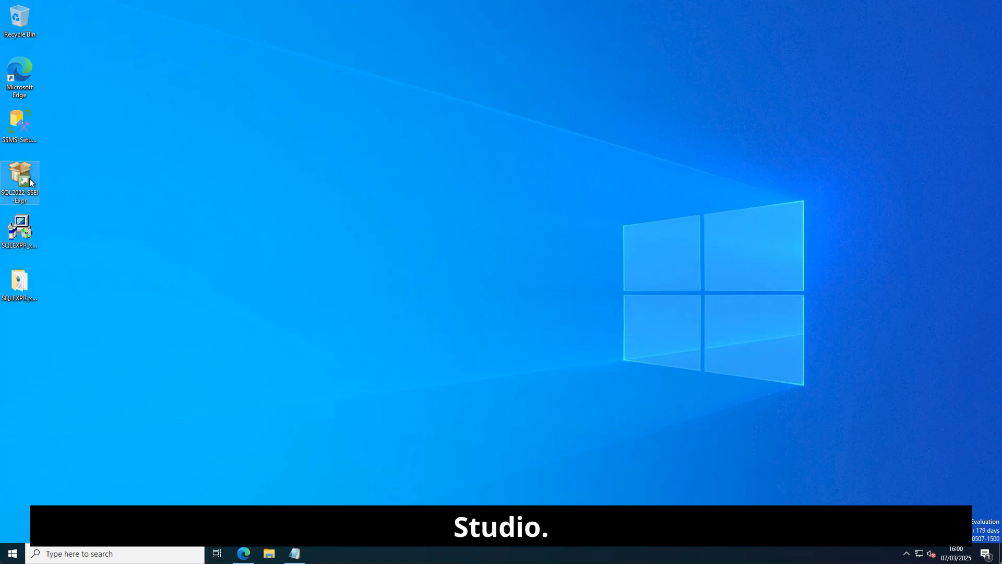
left_click(23, 136)
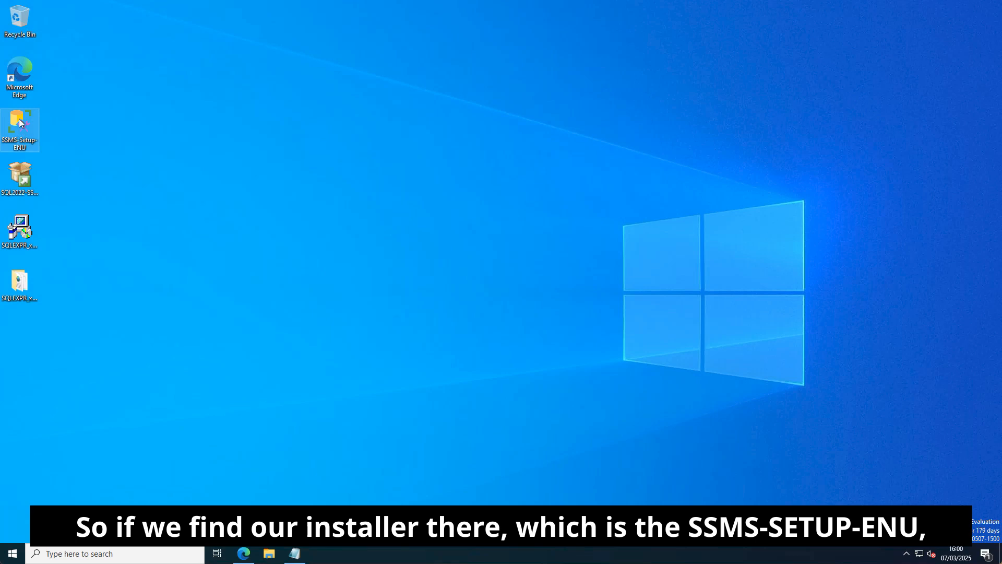
mouse_move(15, 146)
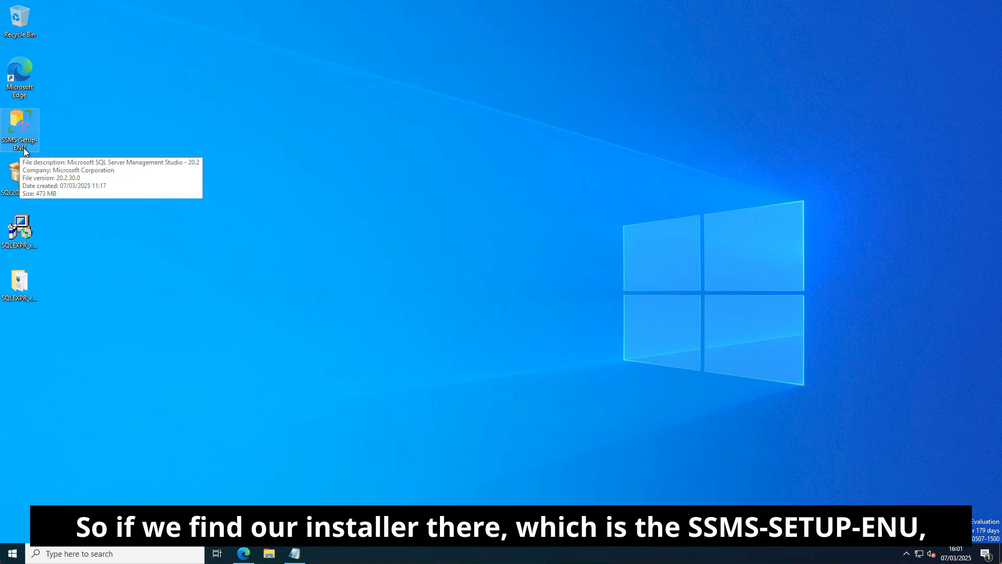
double_click(26, 121)
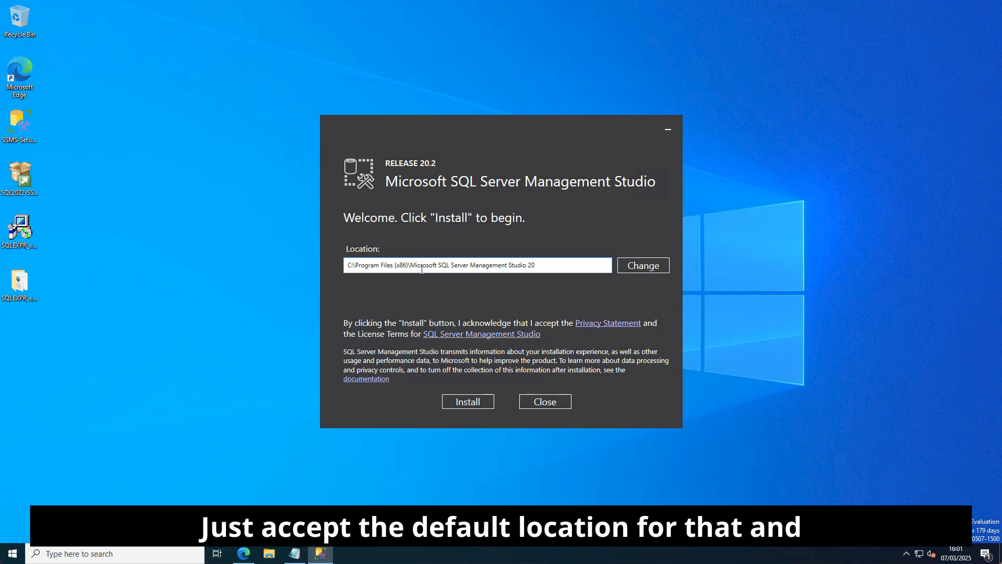
left_click(466, 401)
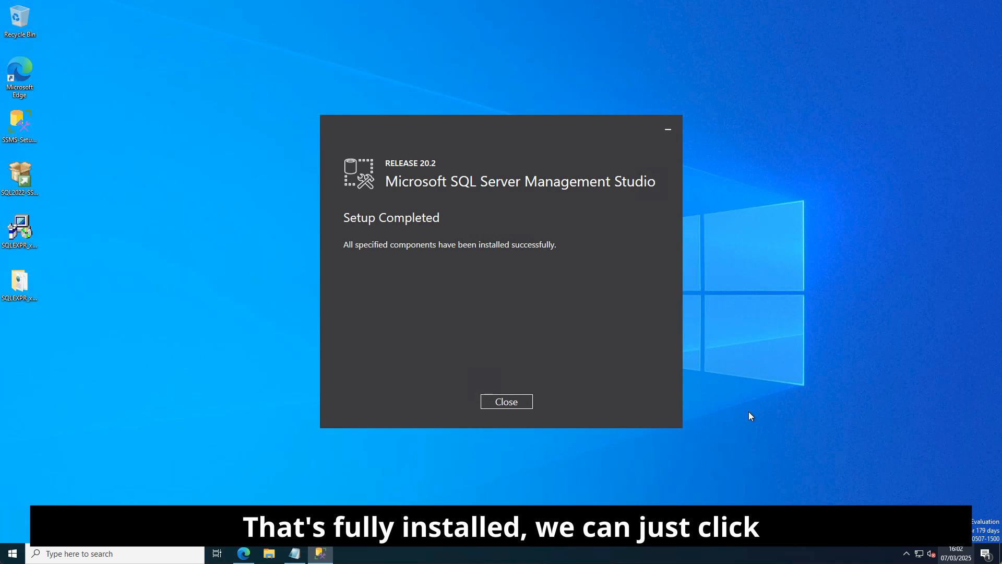
left_click(504, 403)
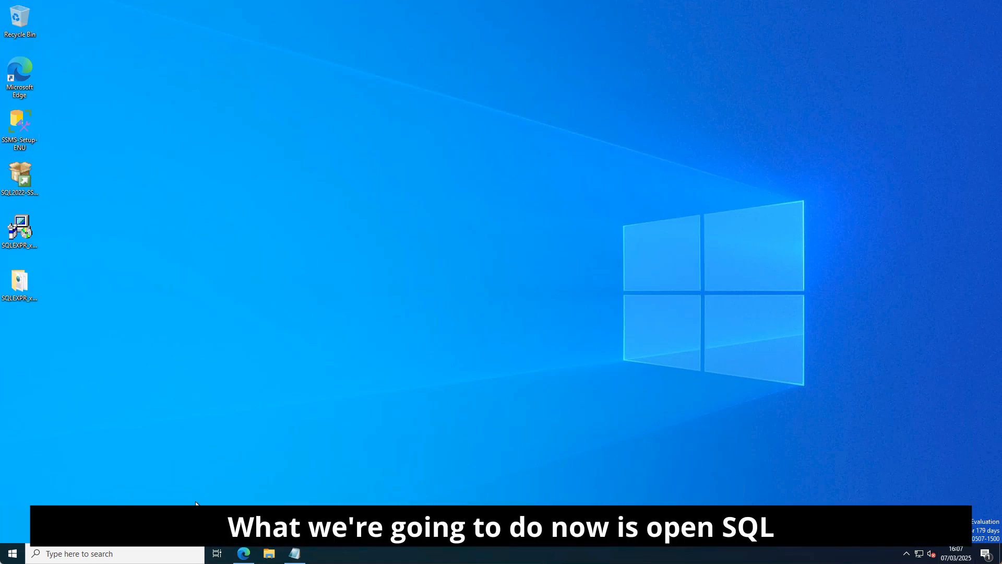
Step: Launch SQL Server Management Studio 20 and connect to LAB-SQL1\SQLEXPRESS using Windows Authentication with encryption set to Optional
left_click(12, 553)
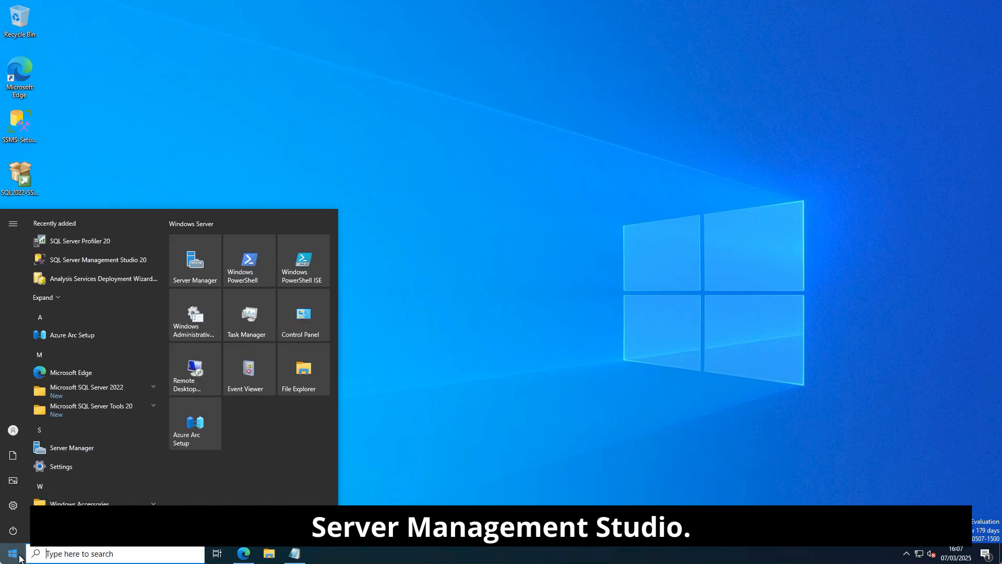
left_click(93, 255)
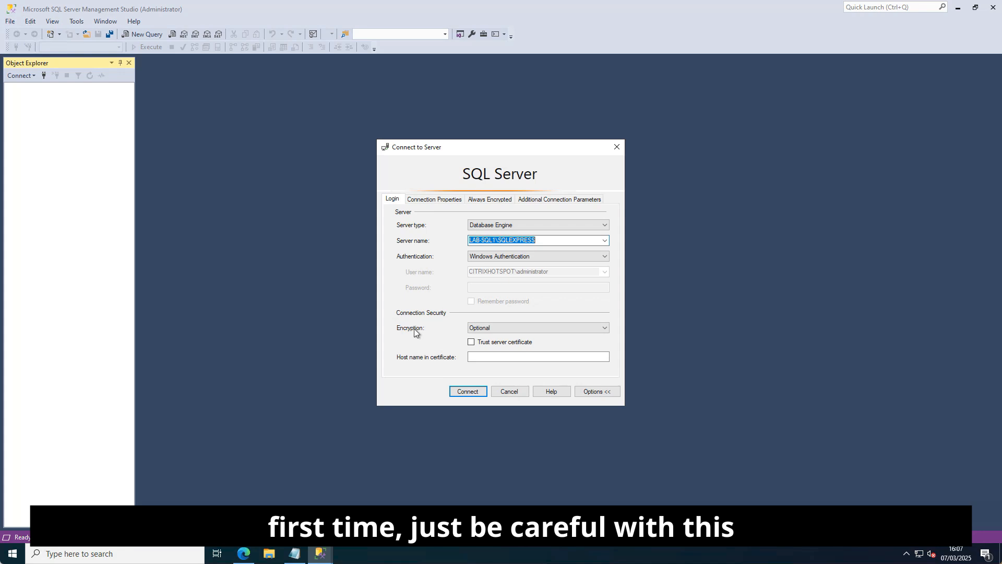
left_click(496, 327)
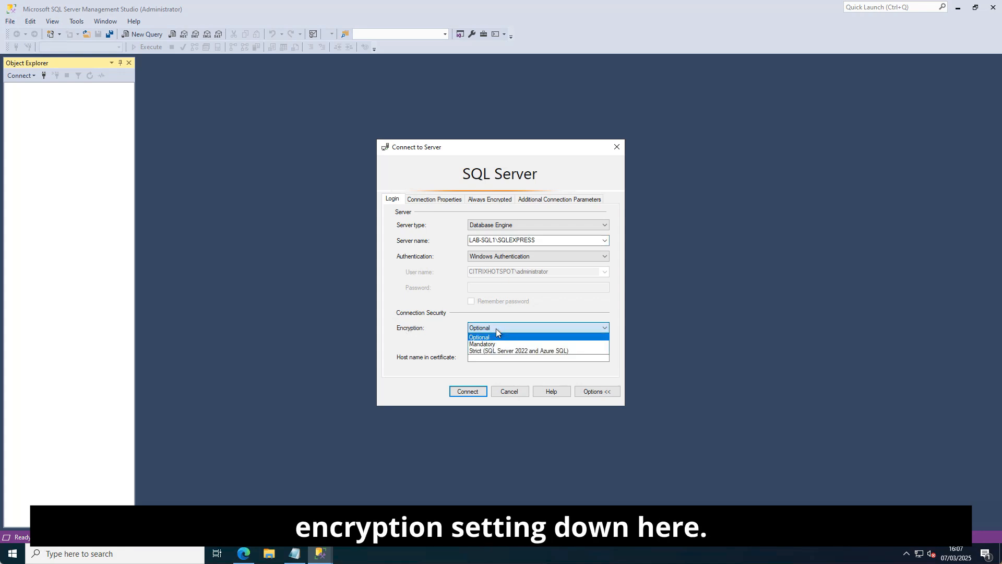
left_click(496, 344)
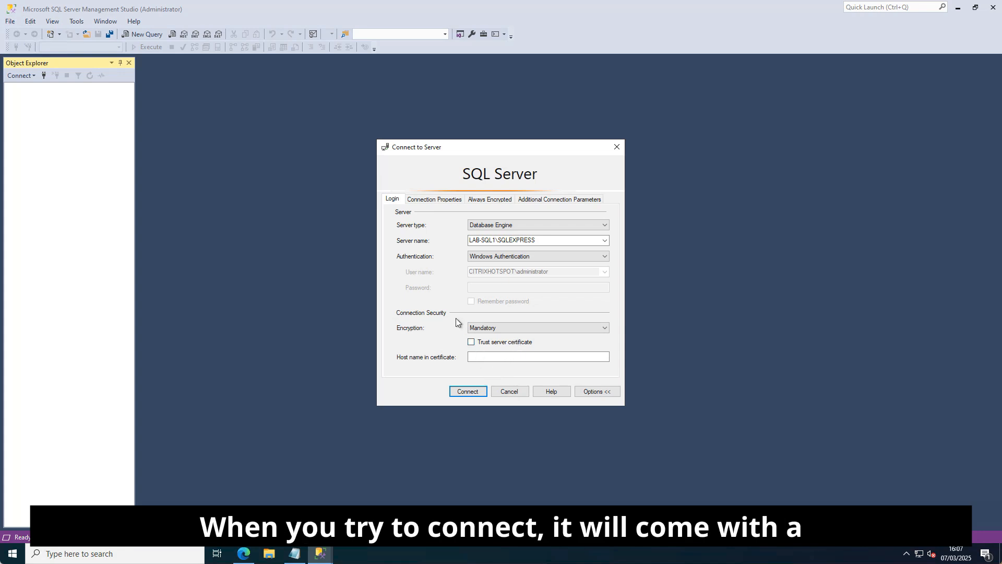
left_click(504, 328)
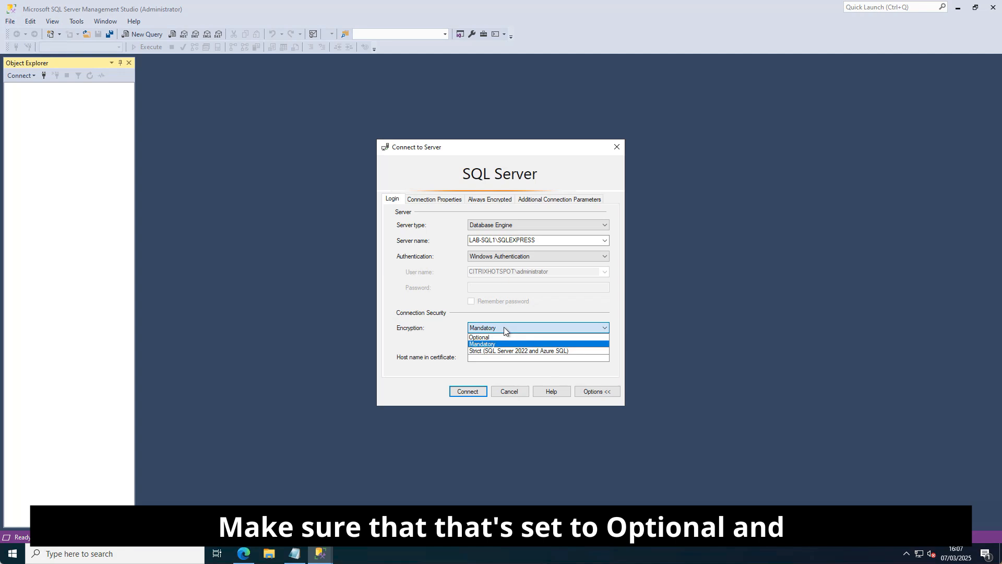
left_click(493, 337)
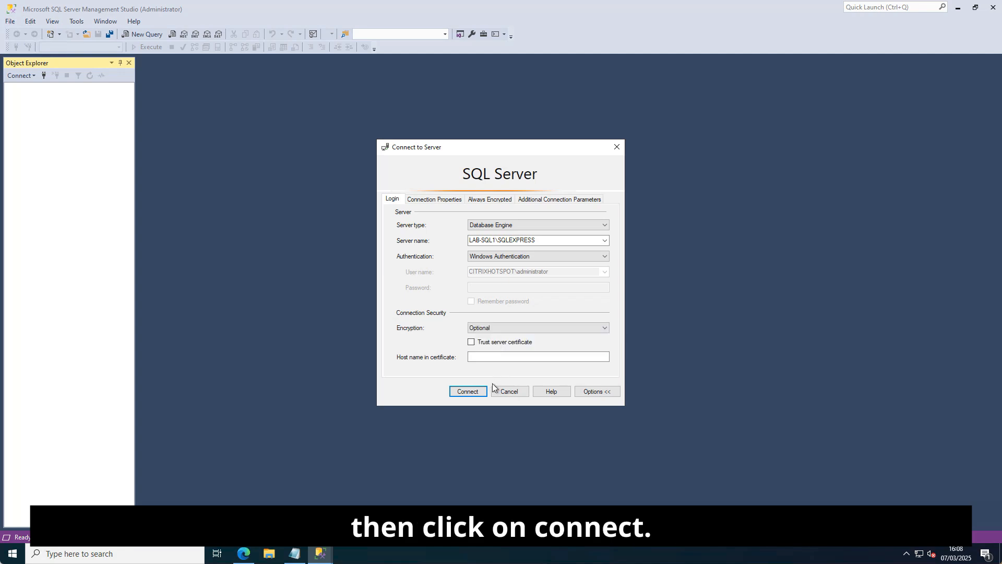
left_click(471, 391)
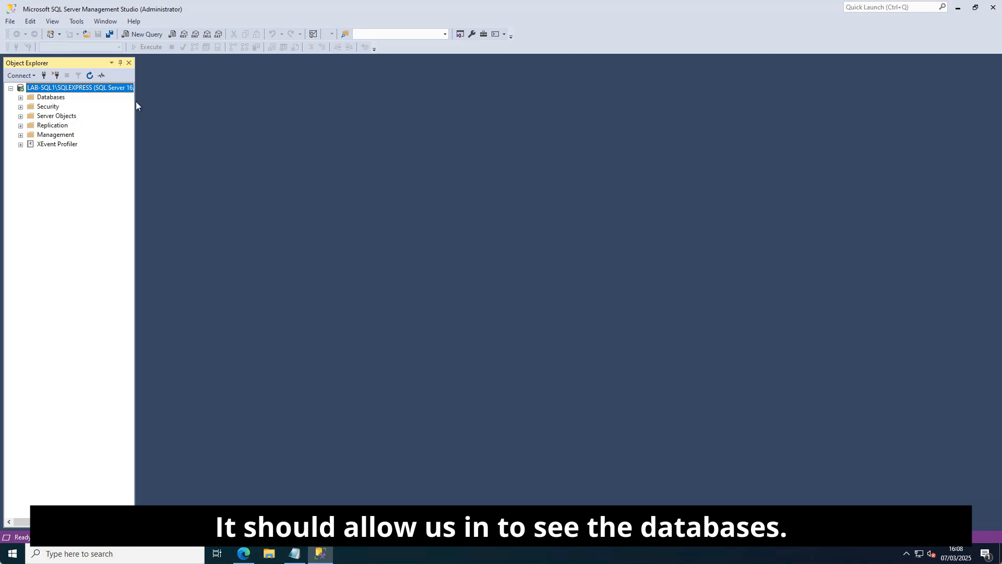
Step: Open the Database Settings page in the properties of the LAB-SQL1\SQLEXPRESS server
right_click(65, 89)
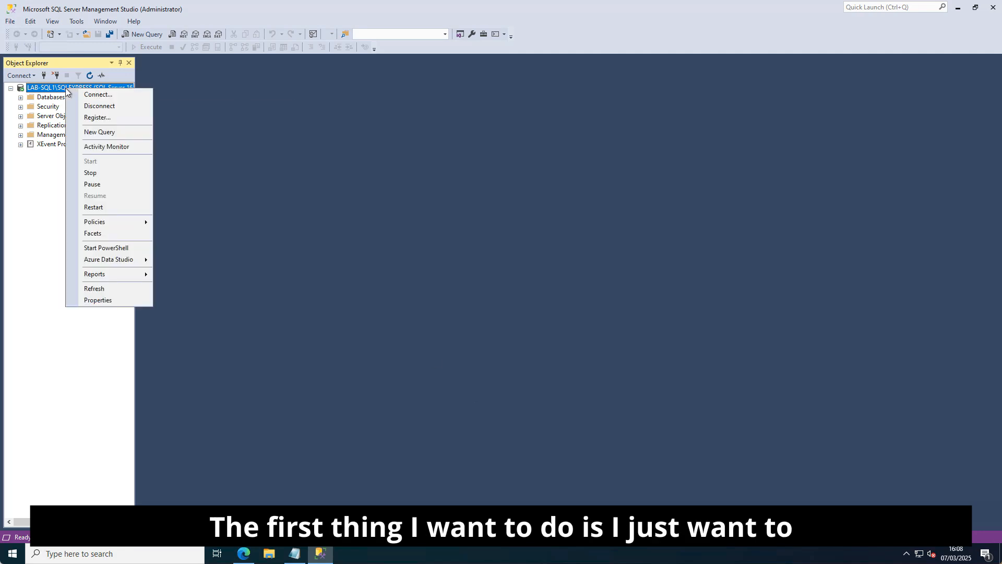
left_click(112, 304)
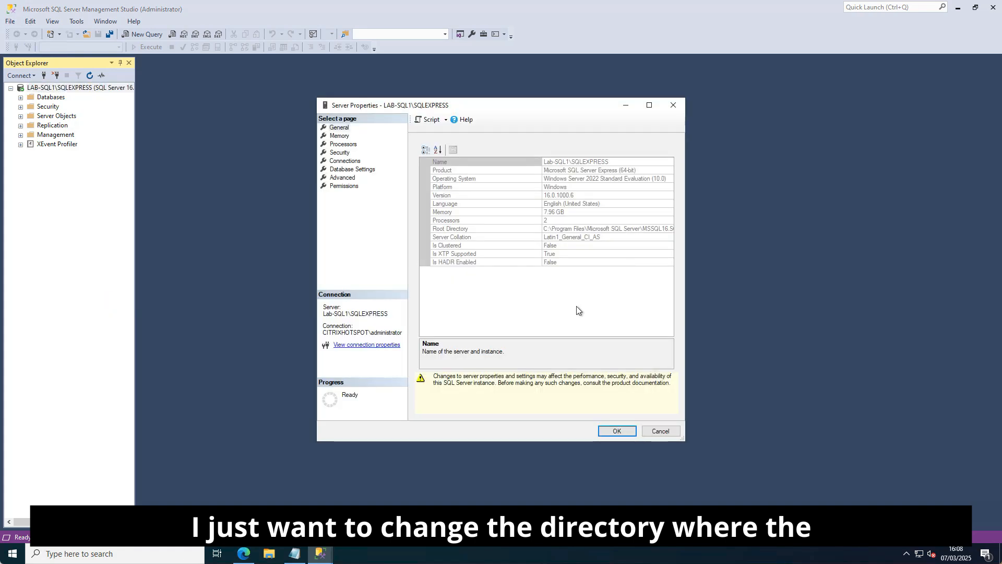
left_click(347, 170)
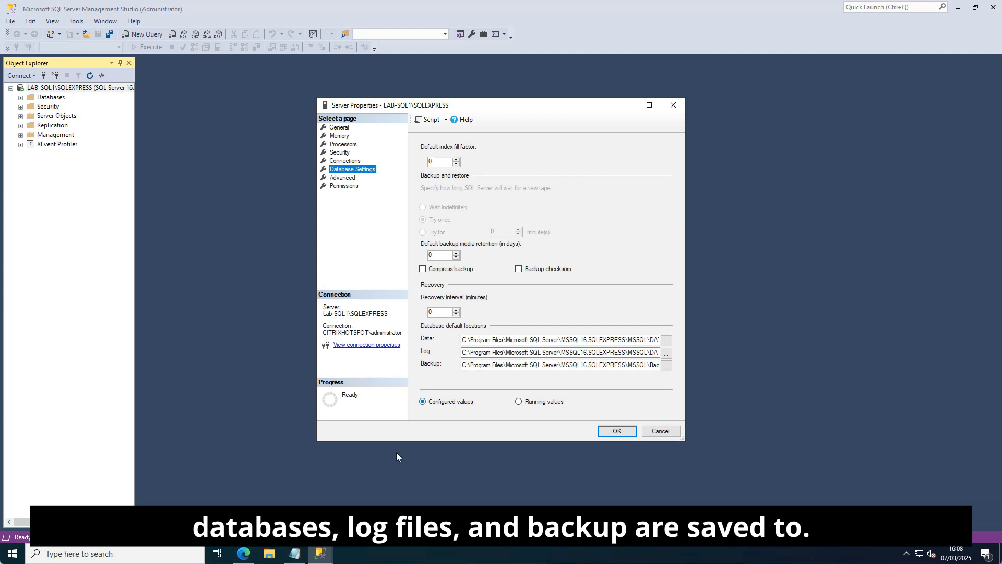
Step: Check which folders exist on the SQL (E:) drive in File Explorer, and return to the server properties
left_click(269, 553)
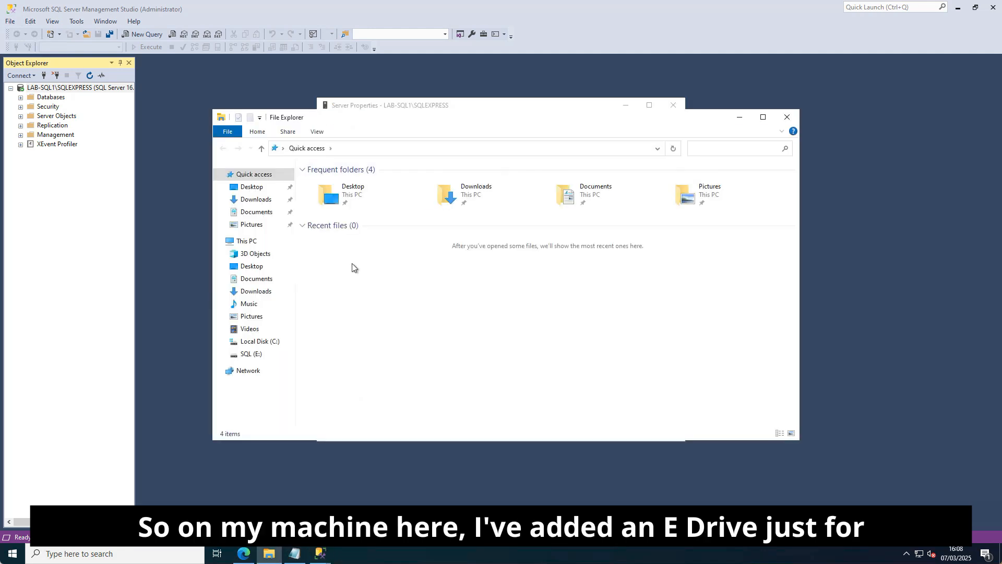
left_click(256, 354)
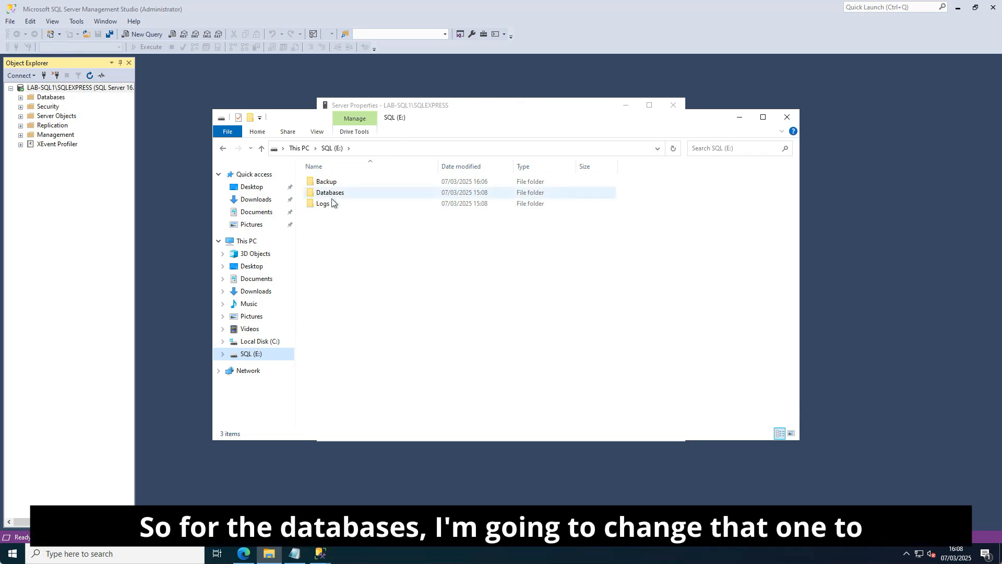
left_click(493, 106)
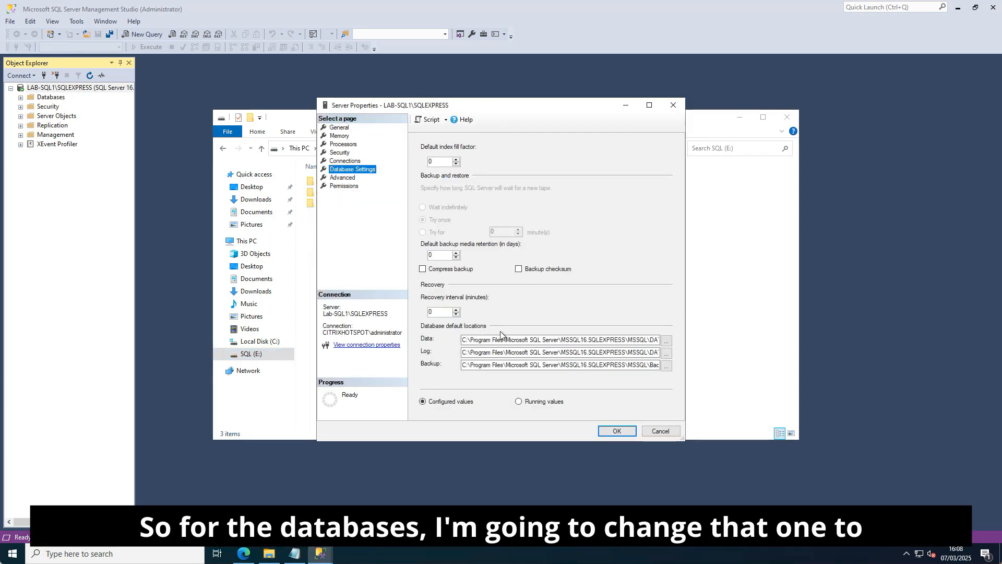
Step: Set the server's default data location to the E:\Databases folder
left_click(667, 341)
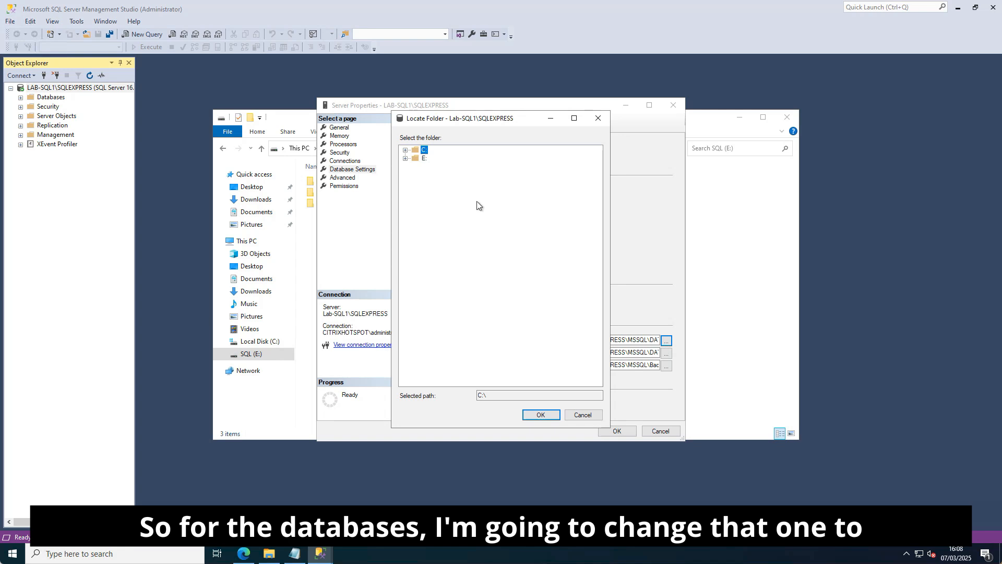
left_click(406, 158)
left_click(445, 183)
left_click(537, 414)
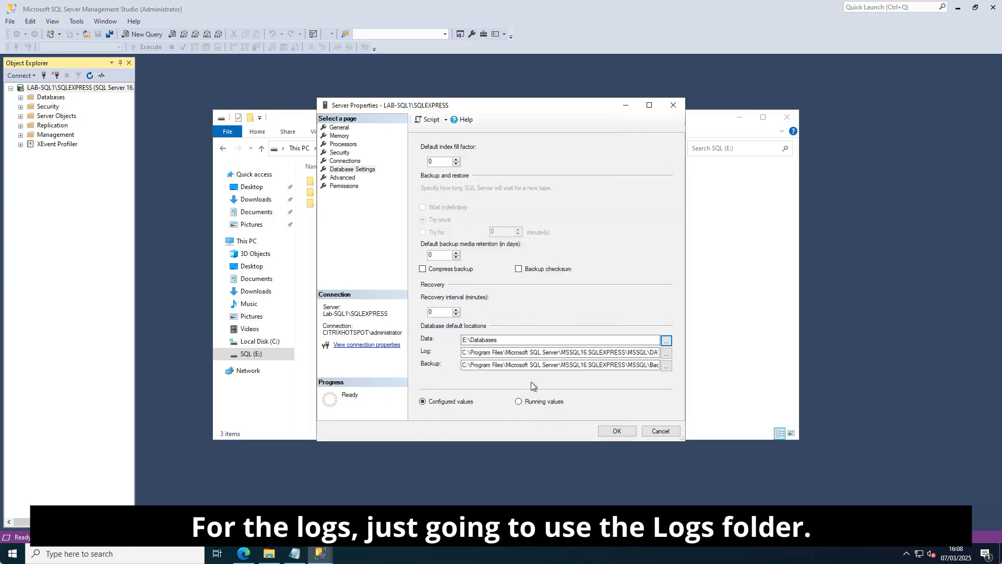
Step: Set the server's default log location to the E:\Logs folder
left_click(666, 353)
left_click(406, 158)
left_click(438, 191)
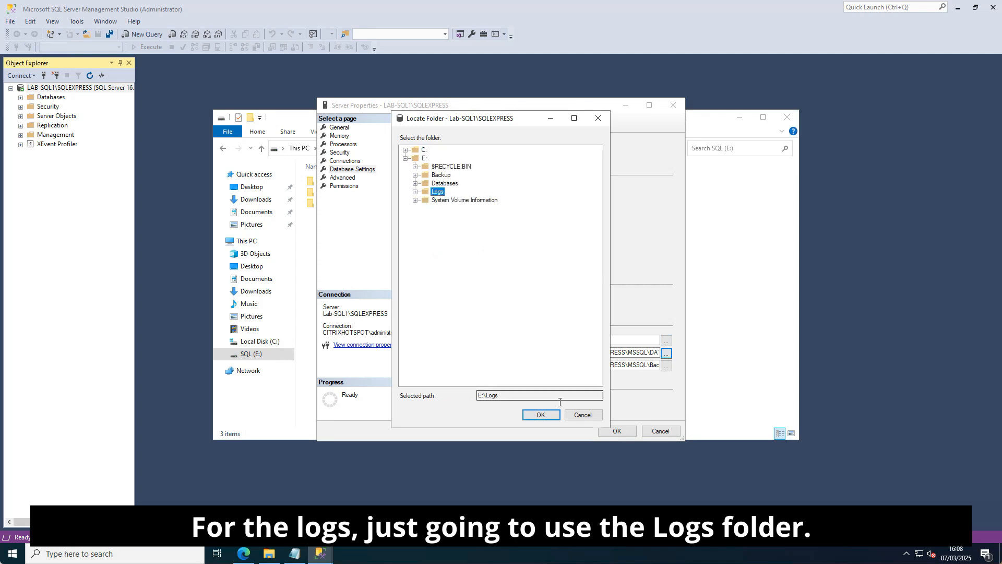
left_click(538, 415)
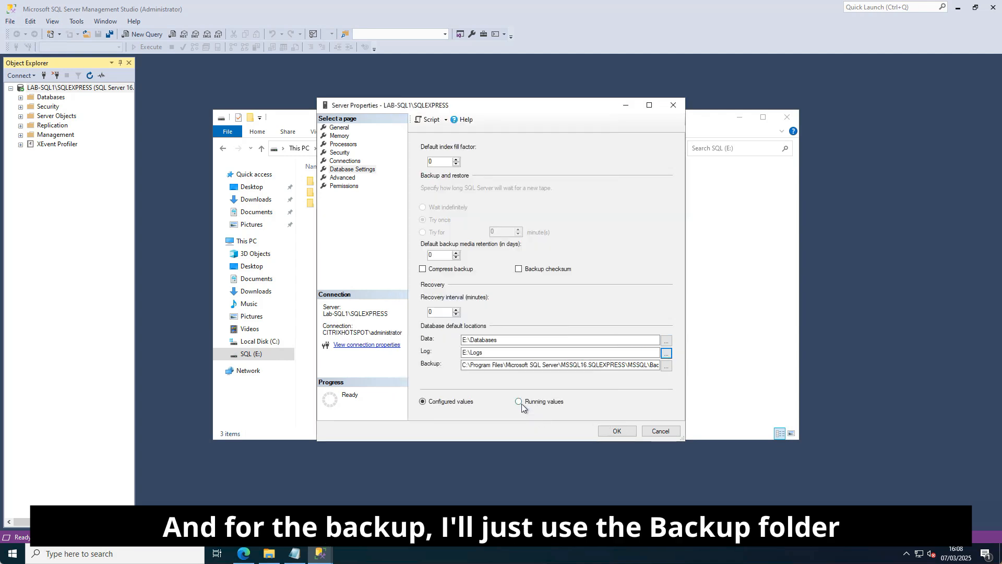
Step: Set the server's default backup location to the E:\Backup folder
left_click(667, 366)
left_click(405, 159)
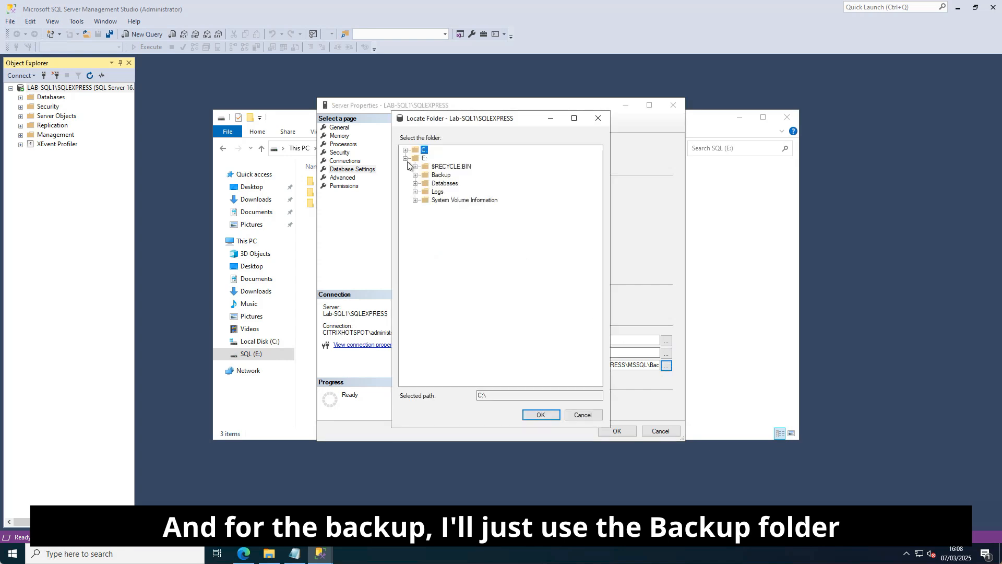
left_click(443, 175)
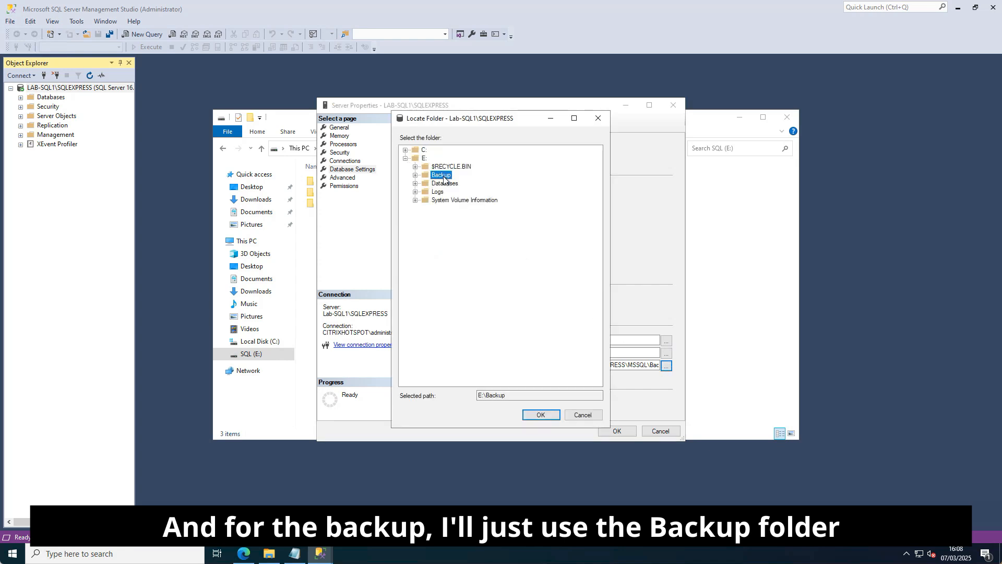
left_click(540, 416)
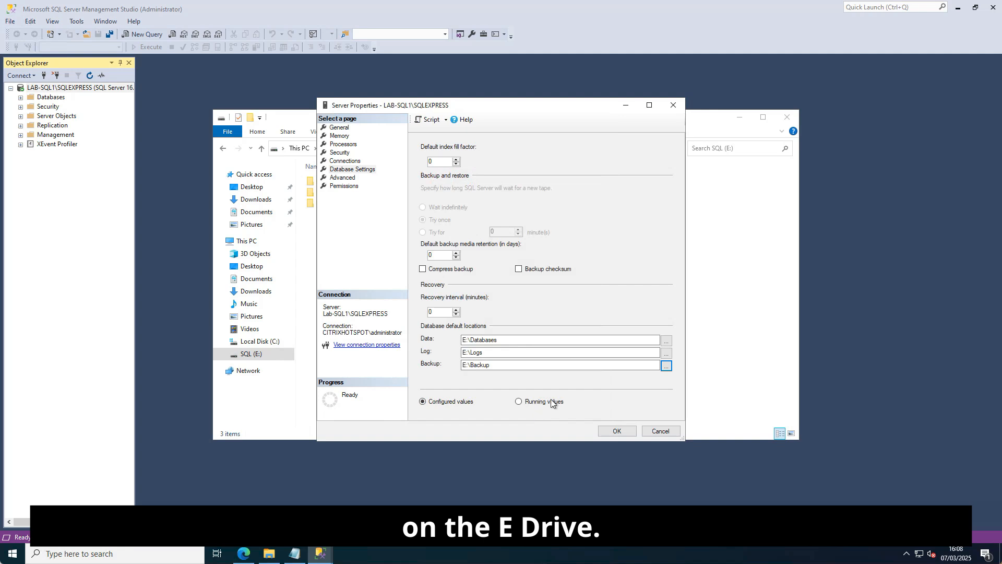
Step: Save the new default locations in the server properties and close the SQL (E:) File Explorer window
left_click(618, 431)
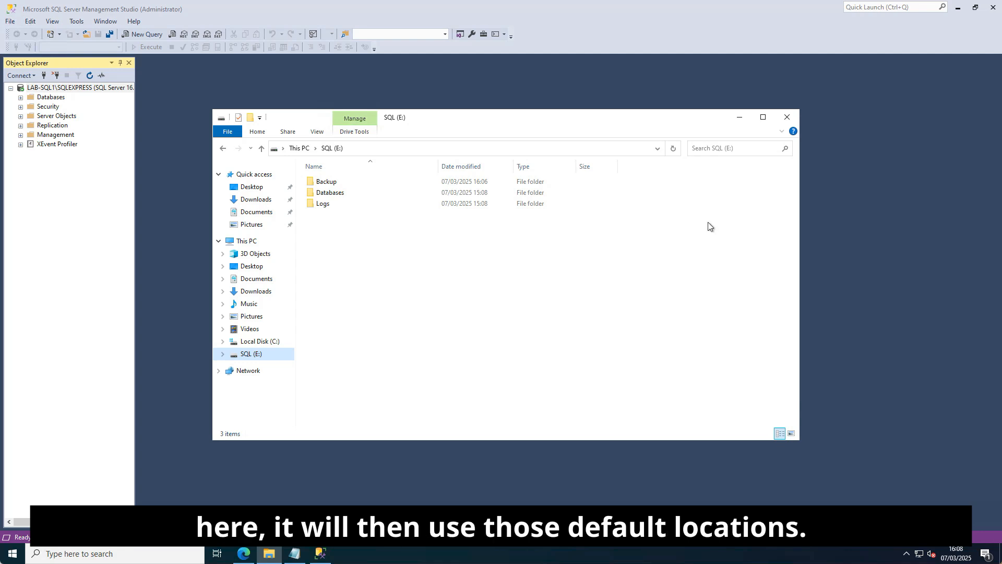
left_click(787, 117)
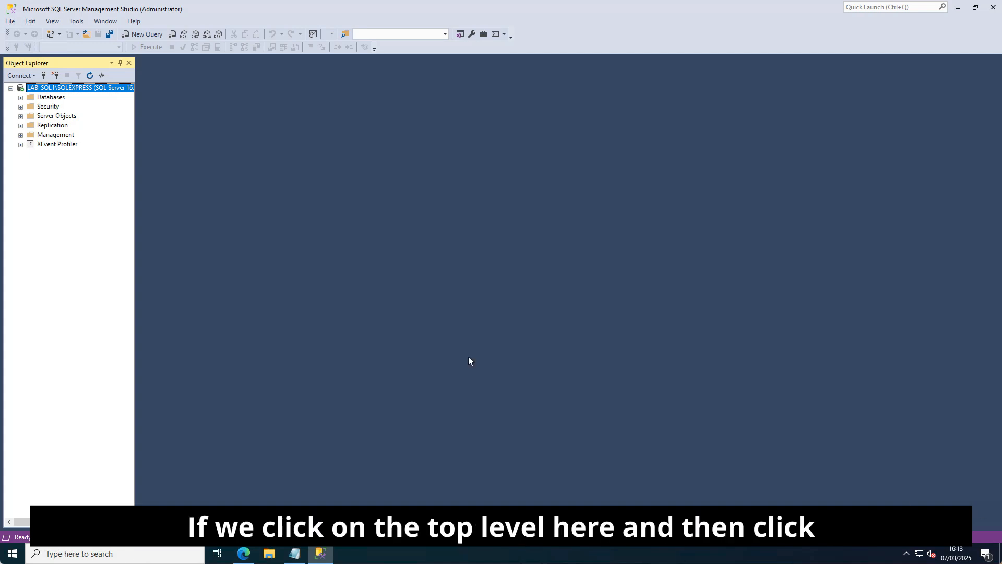
Step: Check in the server's connection properties whether remote connections to this server are allowed
right_click(63, 91)
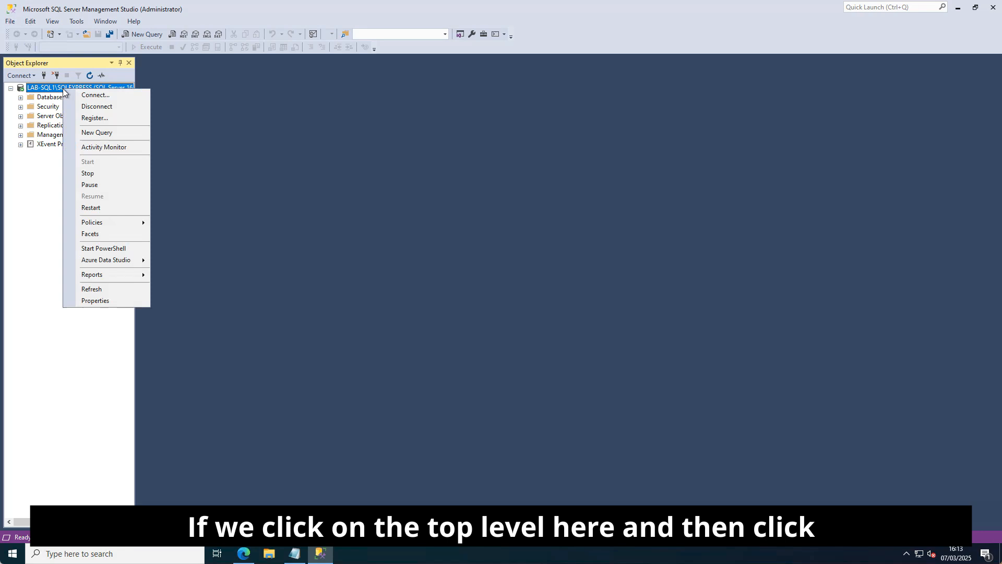
left_click(111, 301)
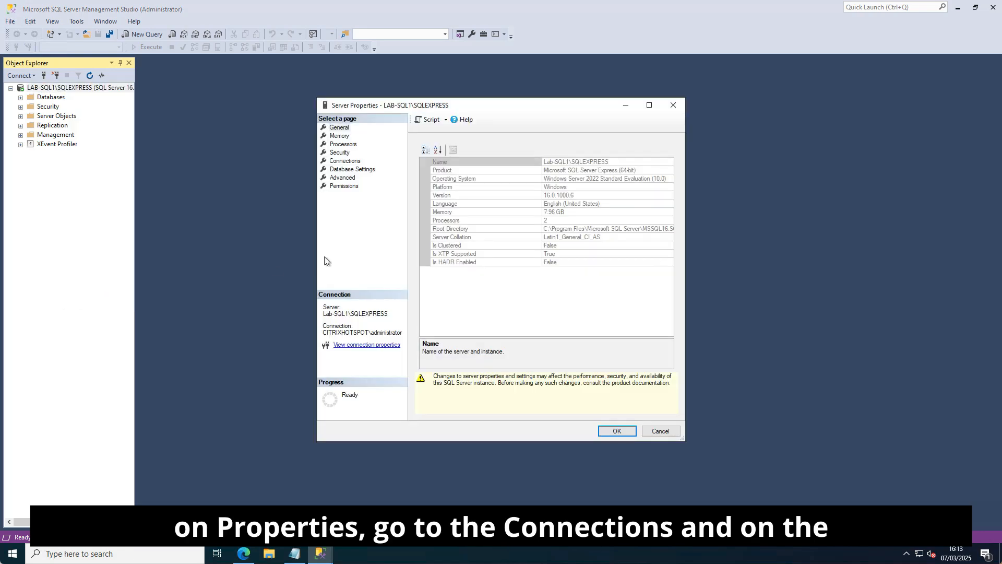
left_click(337, 165)
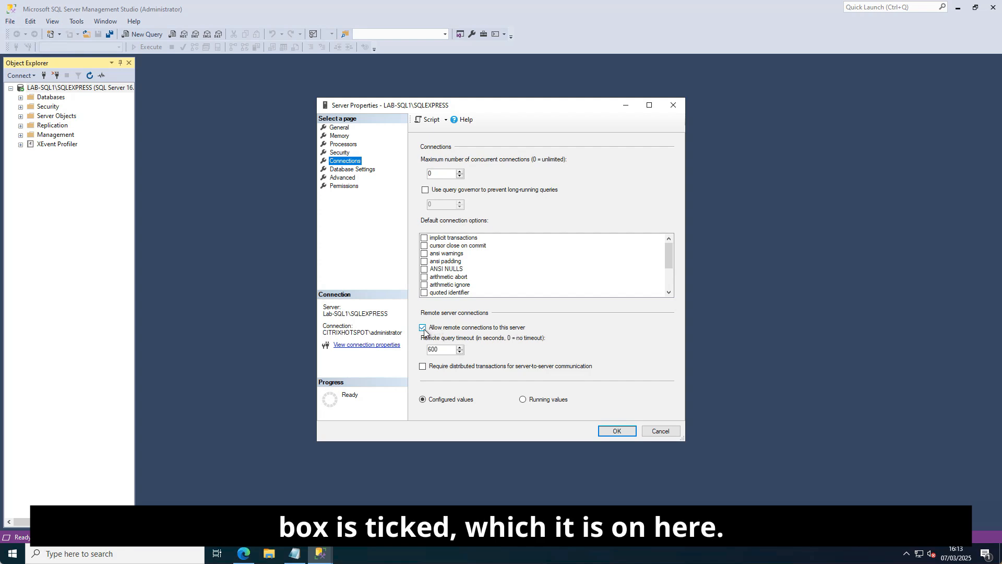
left_click(618, 431)
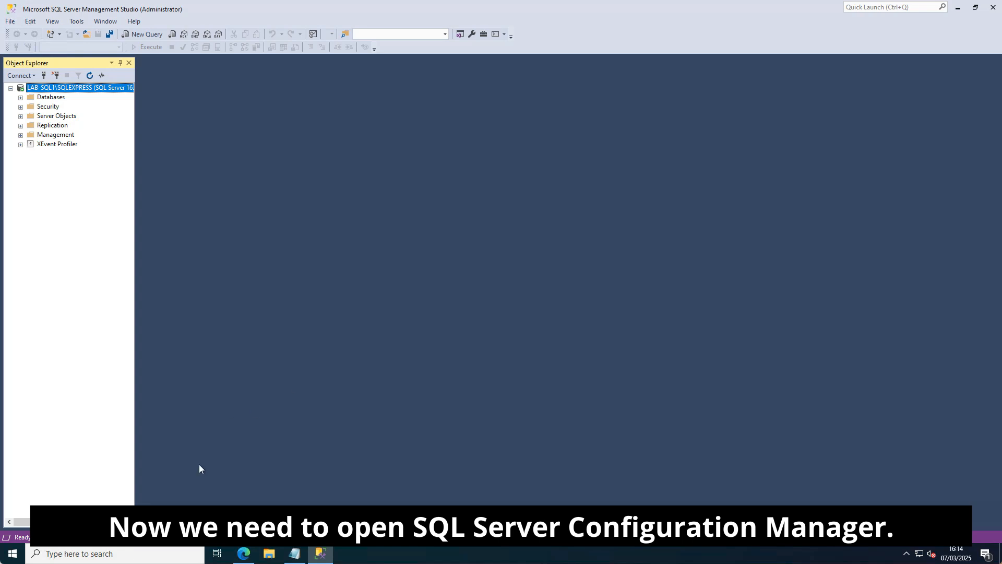
Step: Open SQL Server 2022 Configuration Manager and look up the process ID of the SQL Server (SQLEXPRESS) service, widening the name column
left_click(14, 554)
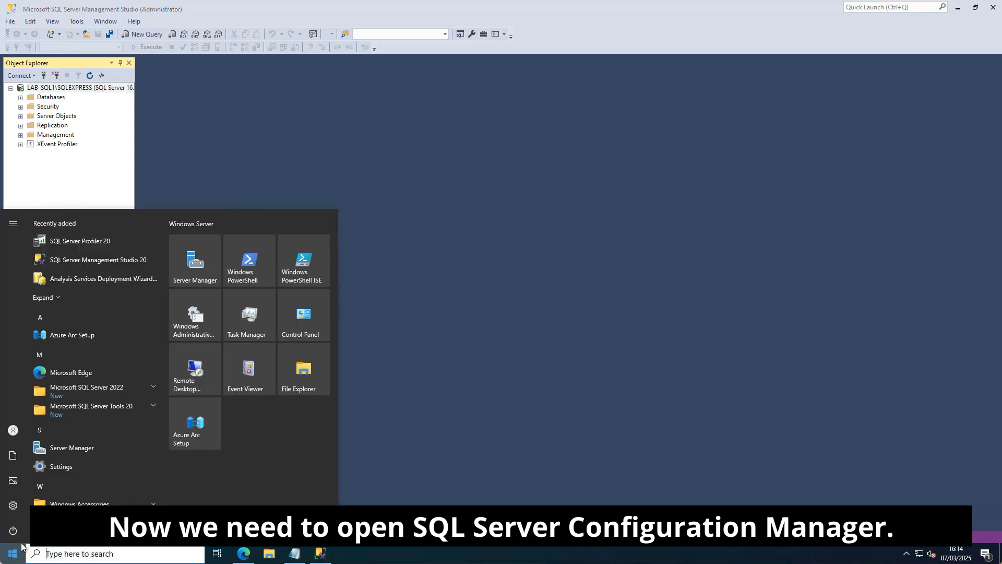
left_click(88, 389)
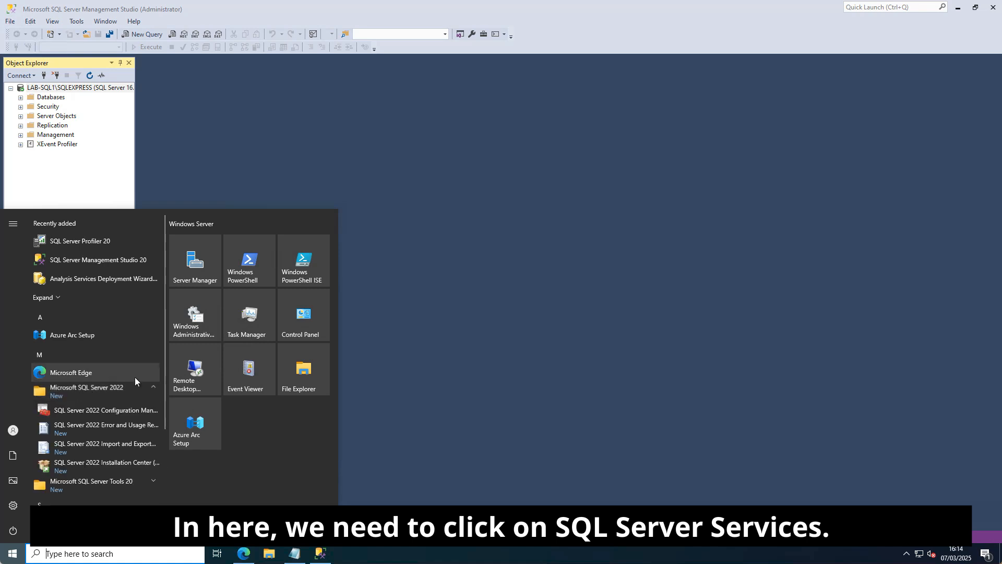
left_click(106, 411)
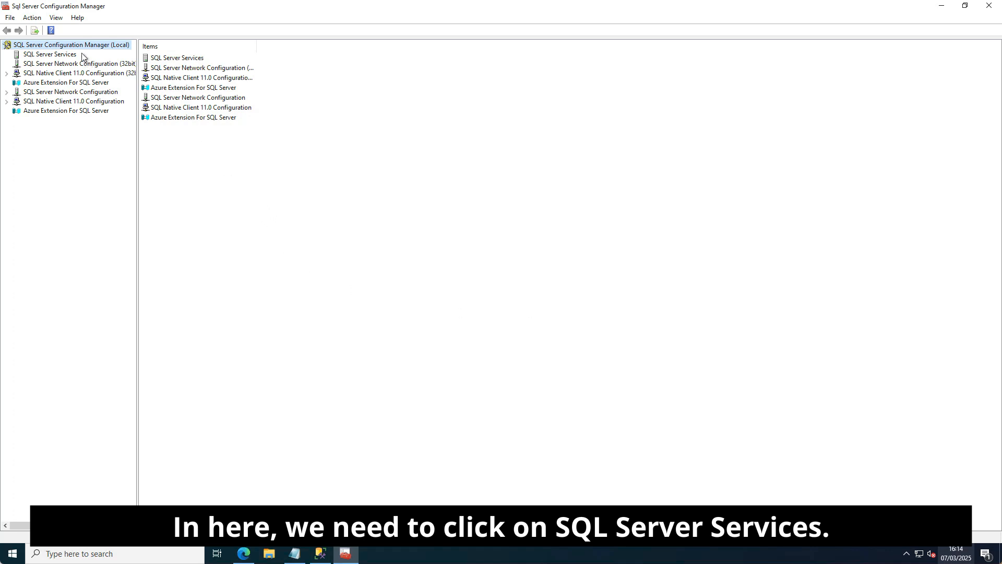
left_click(56, 57)
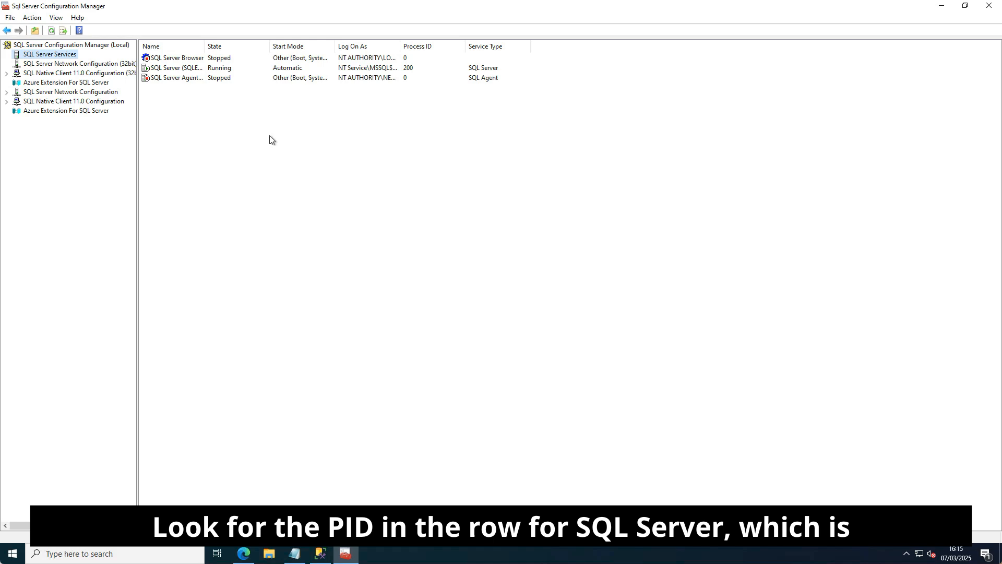
left_click(197, 68)
left_click_drag(204, 46, 238, 46)
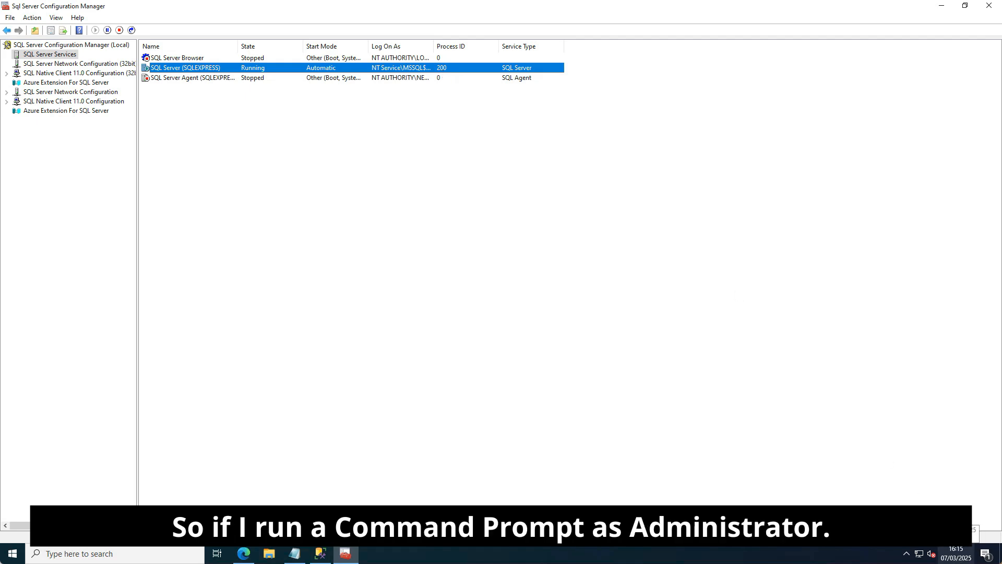
Step: Open Command Prompt as administrator and maximize its window
left_click(16, 554)
type("cmd")
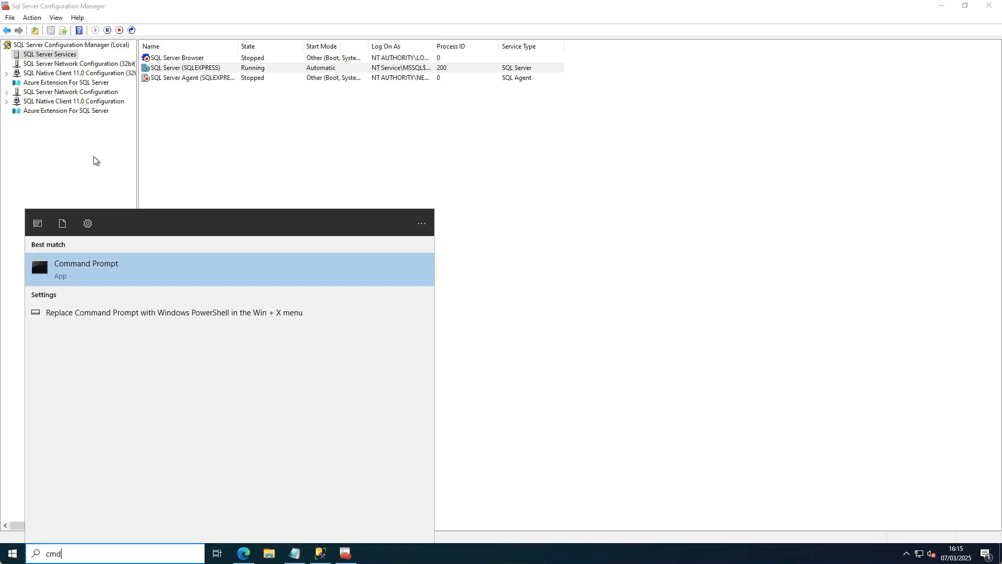
right_click(113, 263)
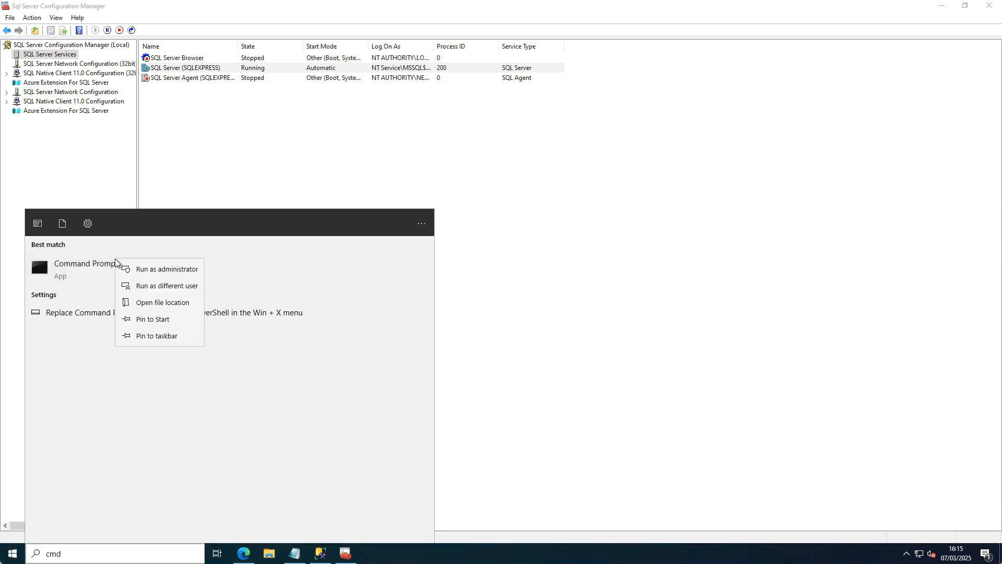
left_click(150, 275)
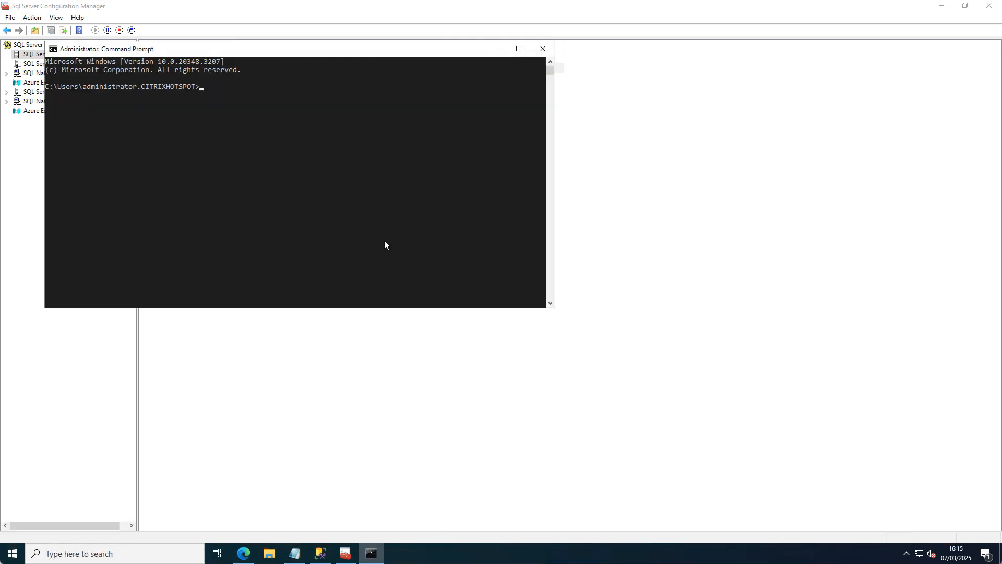
left_click(519, 48)
Step: Run netstat -ano | find /i "200" to look for ports used by the SQL Server process
left_click(286, 175)
type("neta")
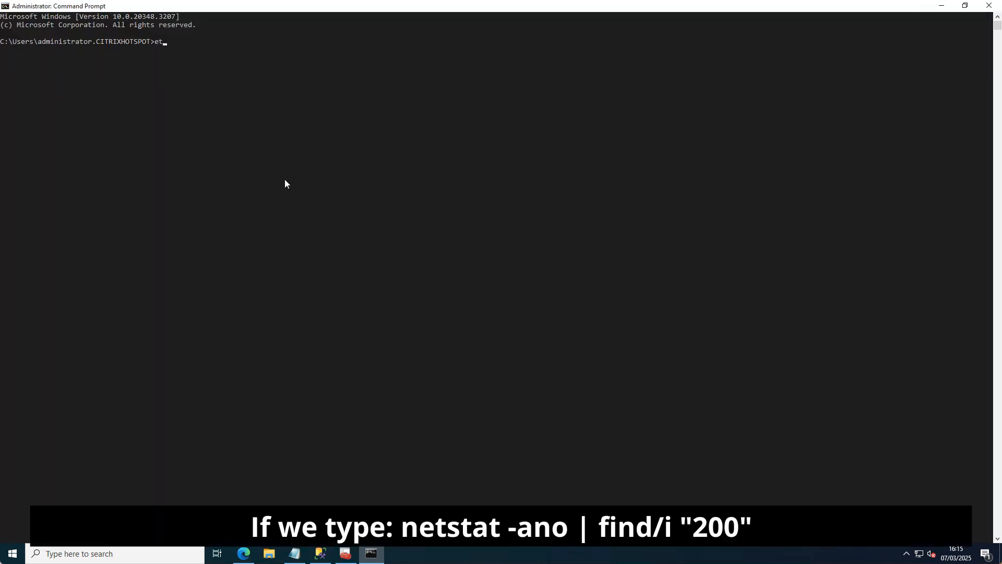
key("BackSpace")
key("BackSpace")
key("BackSpace")
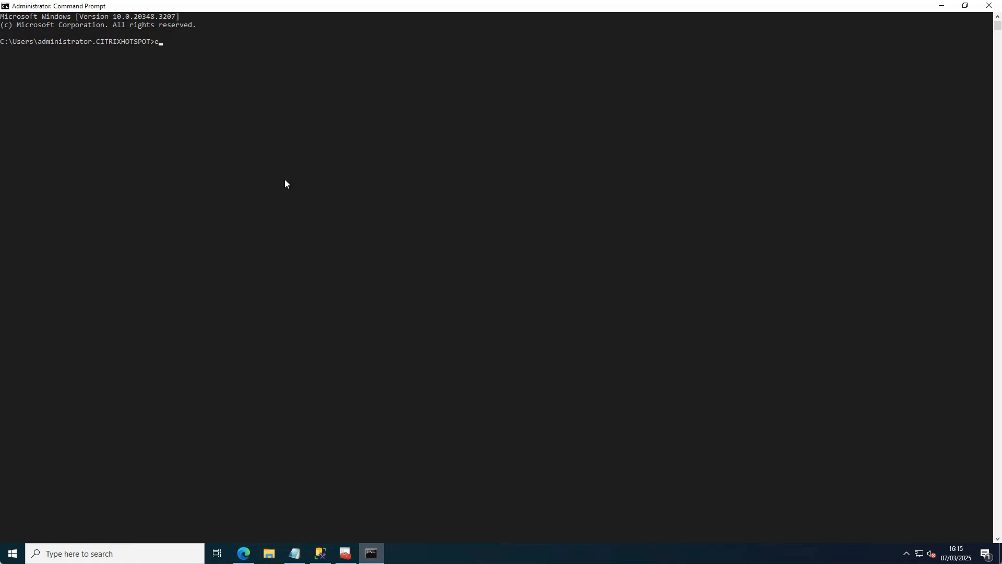
type("netstat -ano | find /i \"200\"")
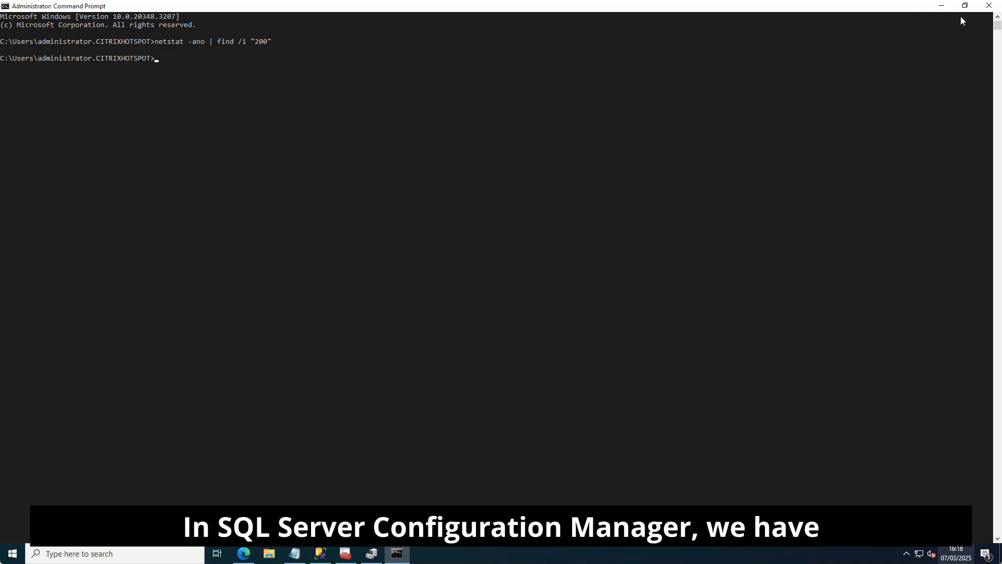
Step: Switch back to SQL Server Configuration Manager and enable the TCP/IP protocol for SQLEXPRESS
left_click(942, 6)
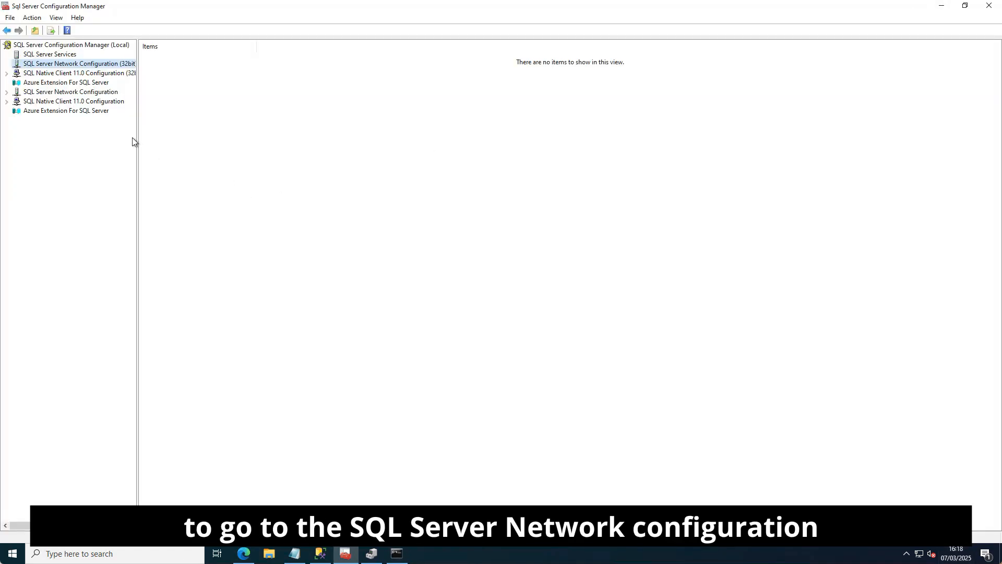
left_click(60, 93)
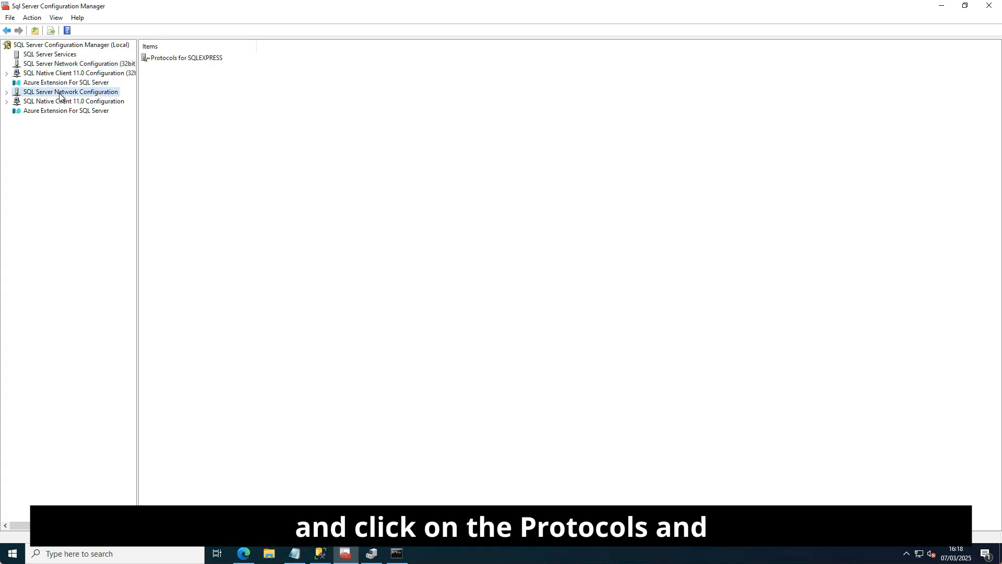
left_click(174, 62)
double_click(175, 61)
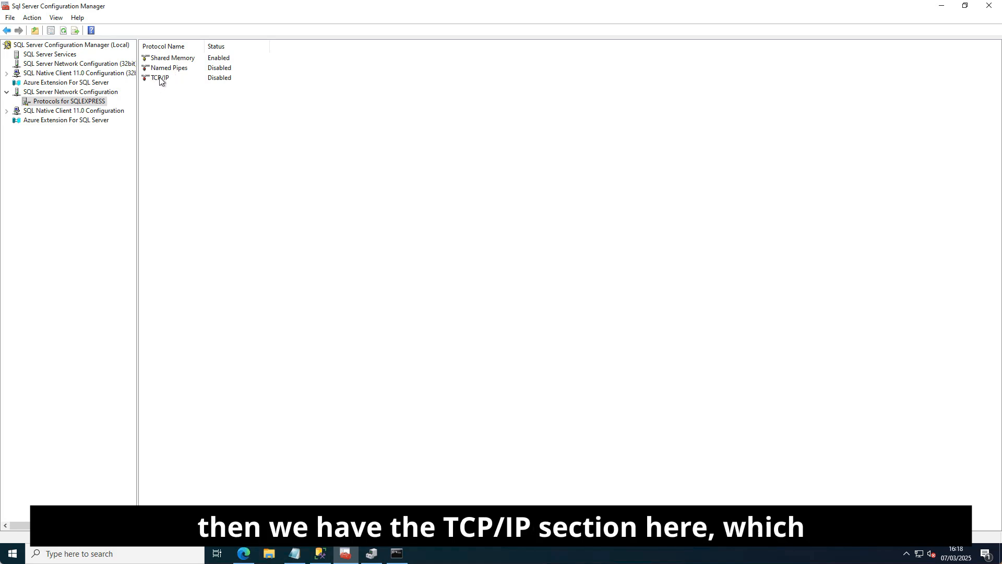
left_click(160, 79)
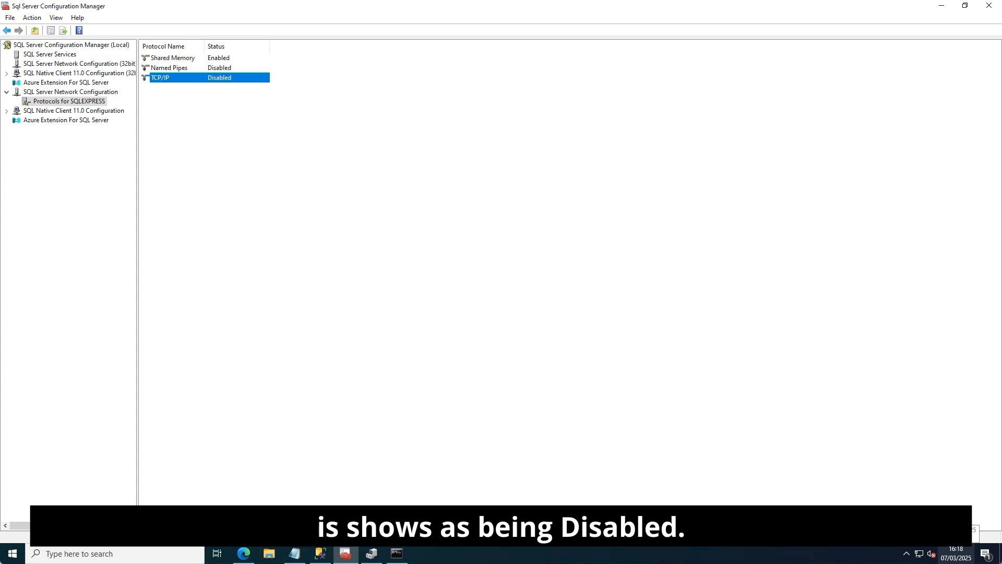
left_click(290, 250)
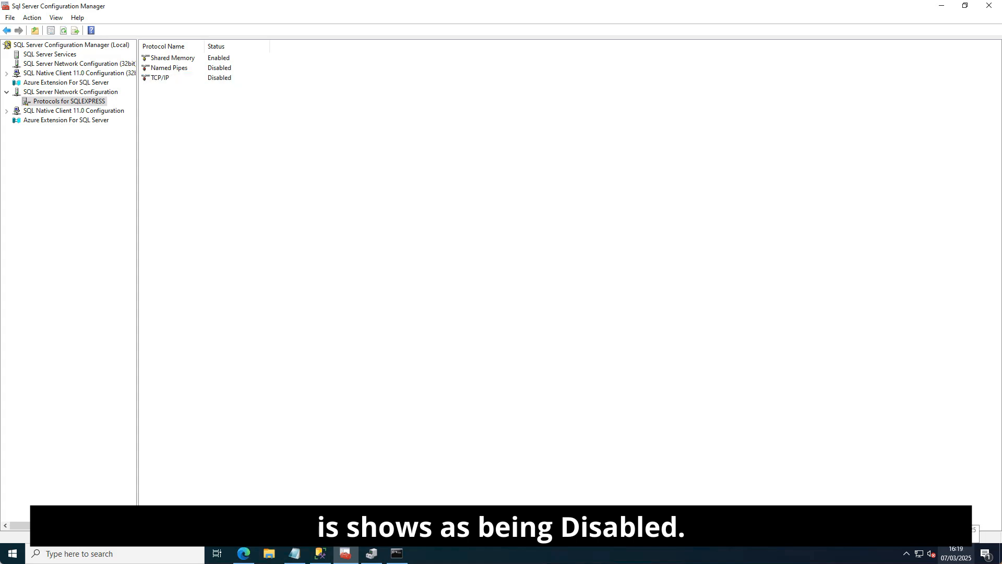
right_click(161, 79)
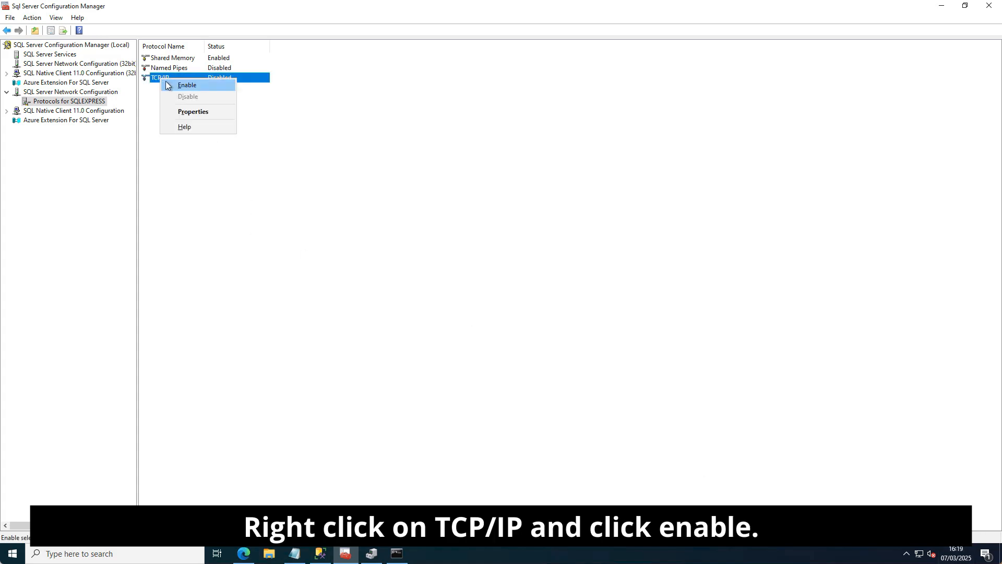
left_click(187, 85)
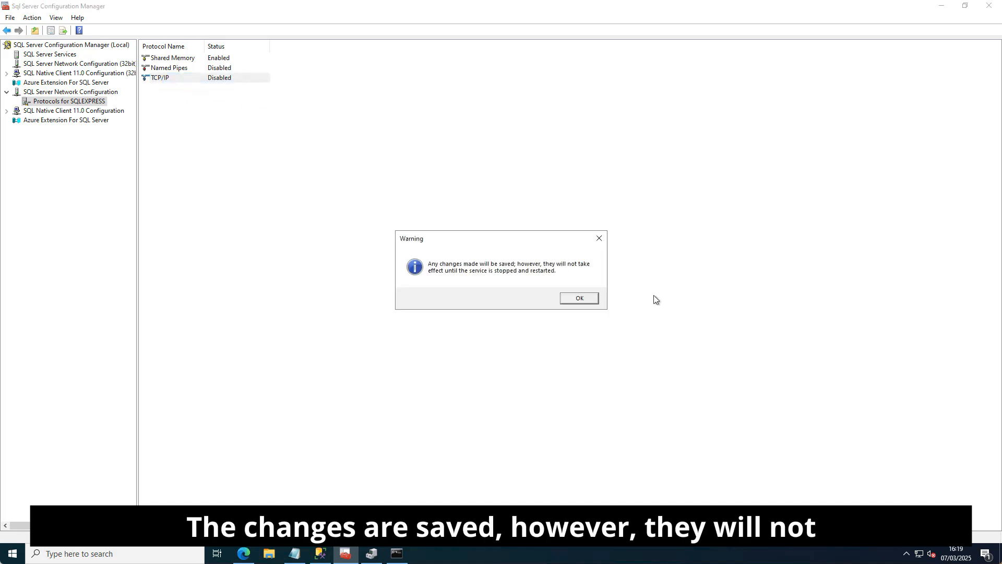
left_click(583, 301)
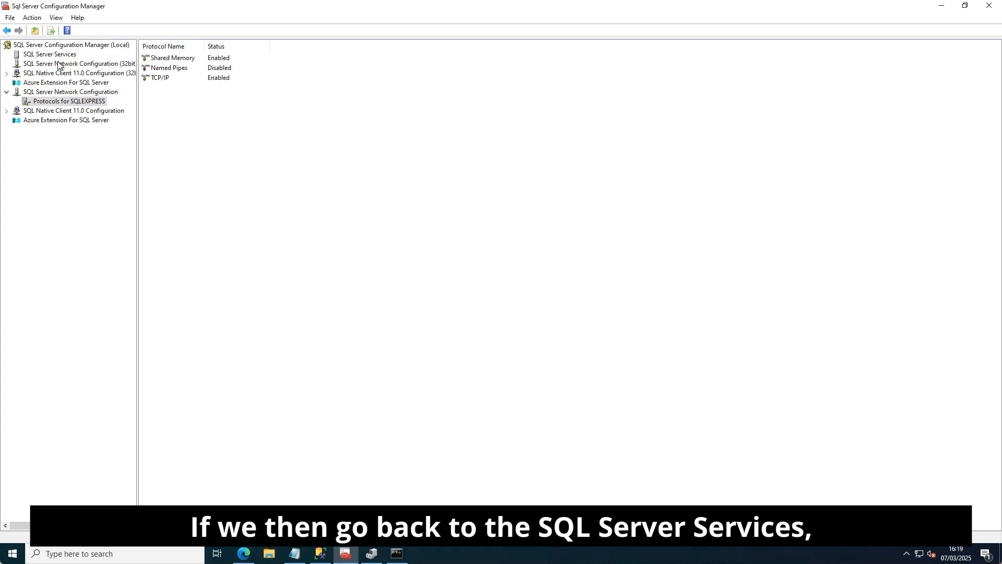
Step: Restart the SQL Server (SQLEXPRESS) service
left_click(44, 55)
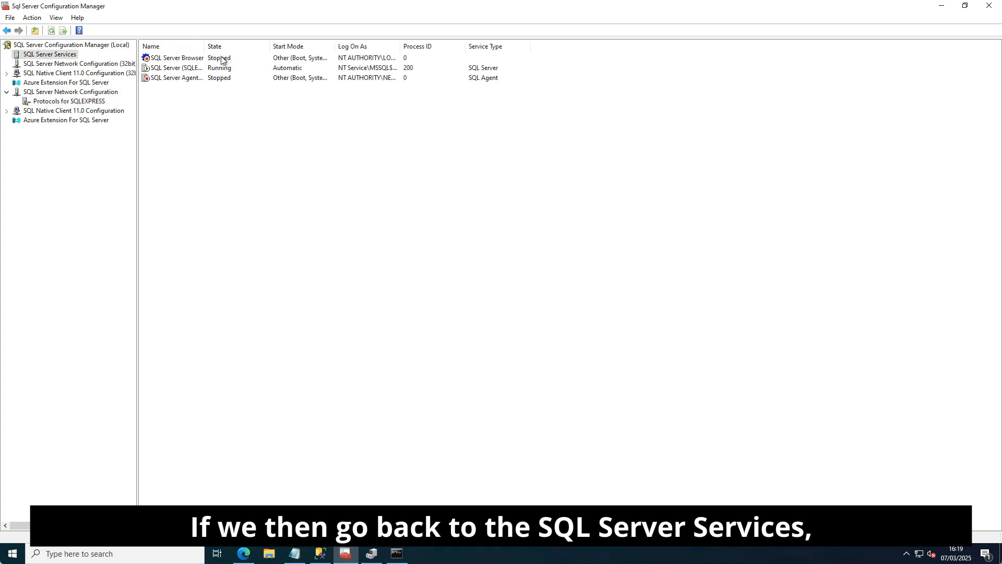
left_click(184, 71)
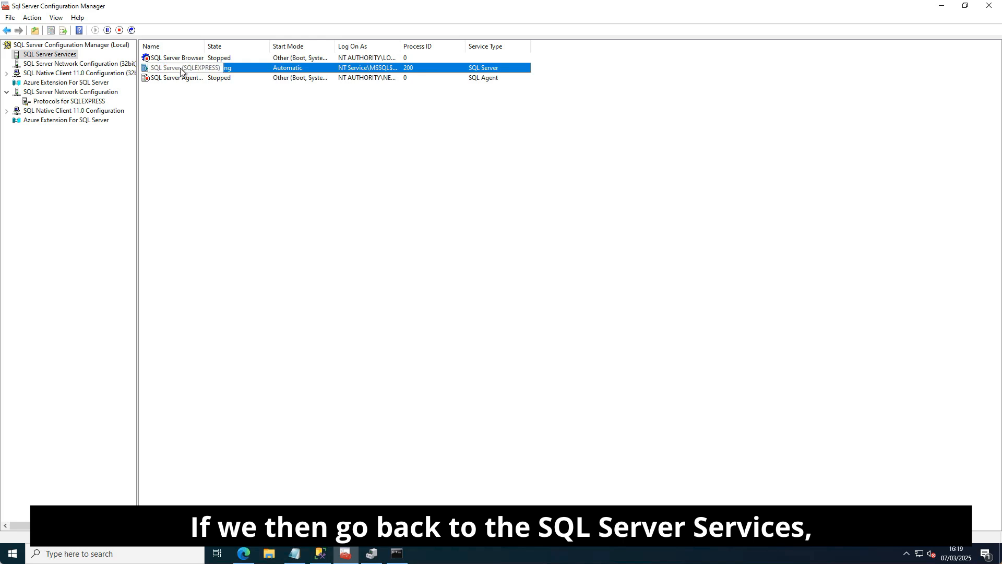
right_click(179, 69)
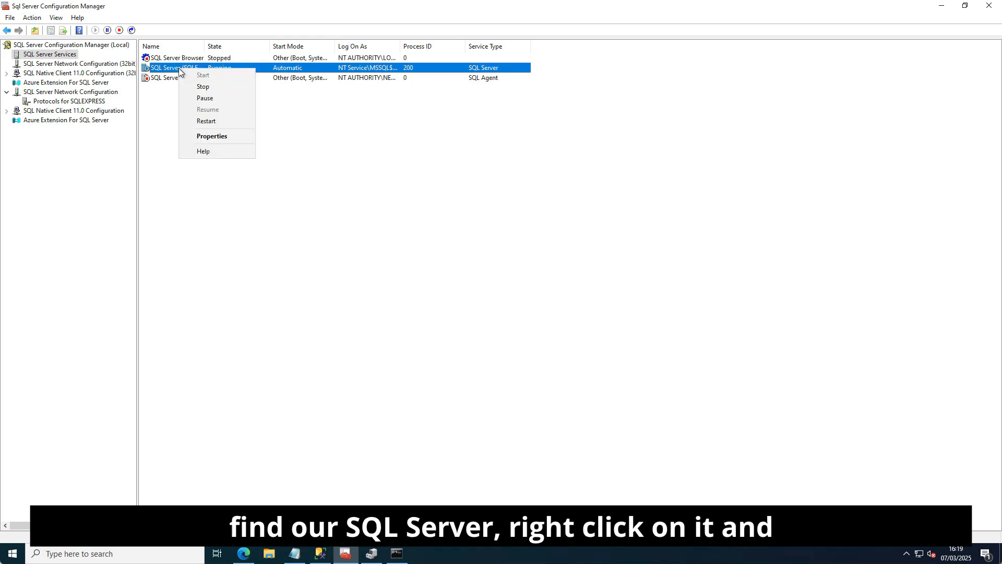
left_click(218, 121)
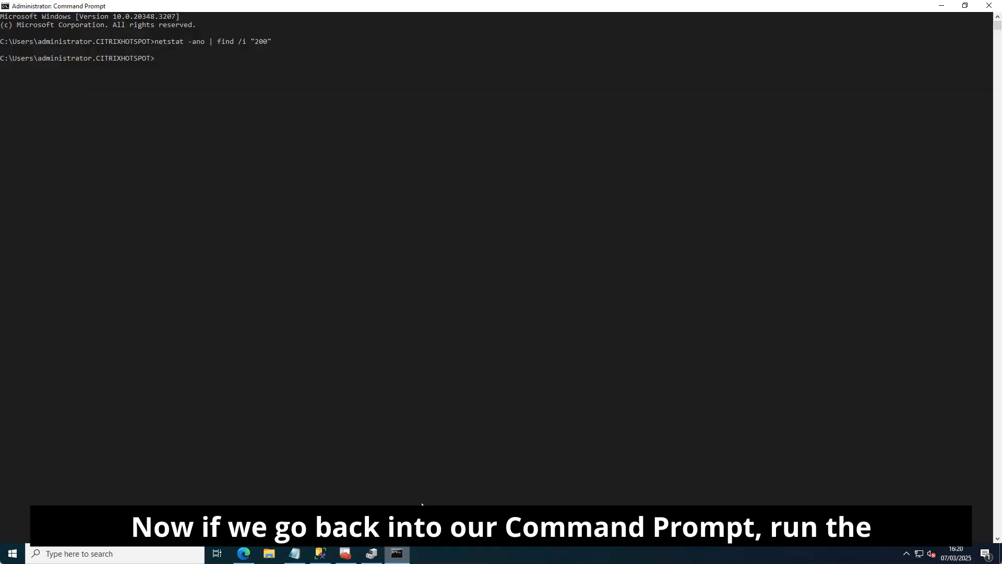
Step: Switch to Command Prompt and rerun the netstat command for process ID 1720
left_click(400, 555)
left_click(338, 204)
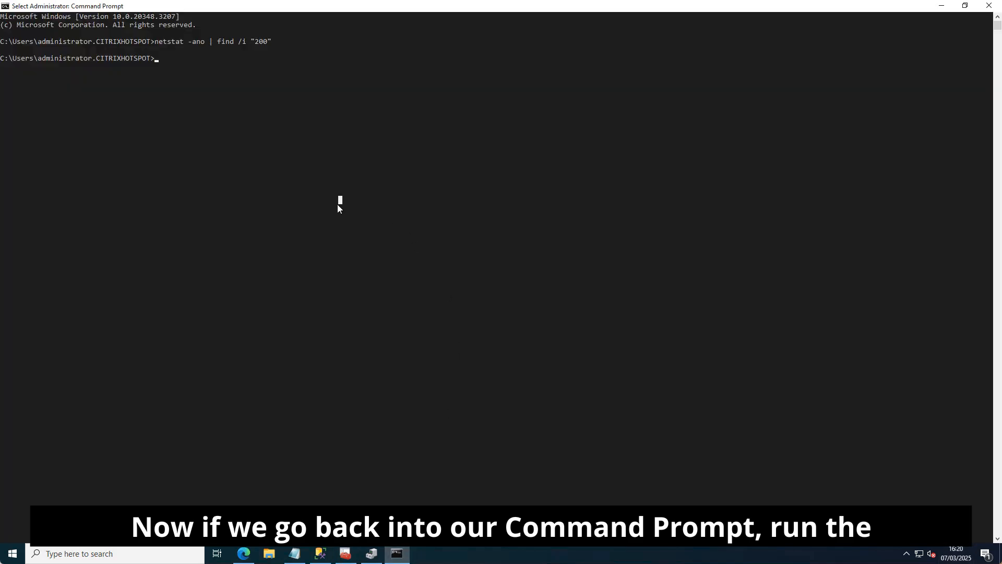
key("Escape")
key("Up")
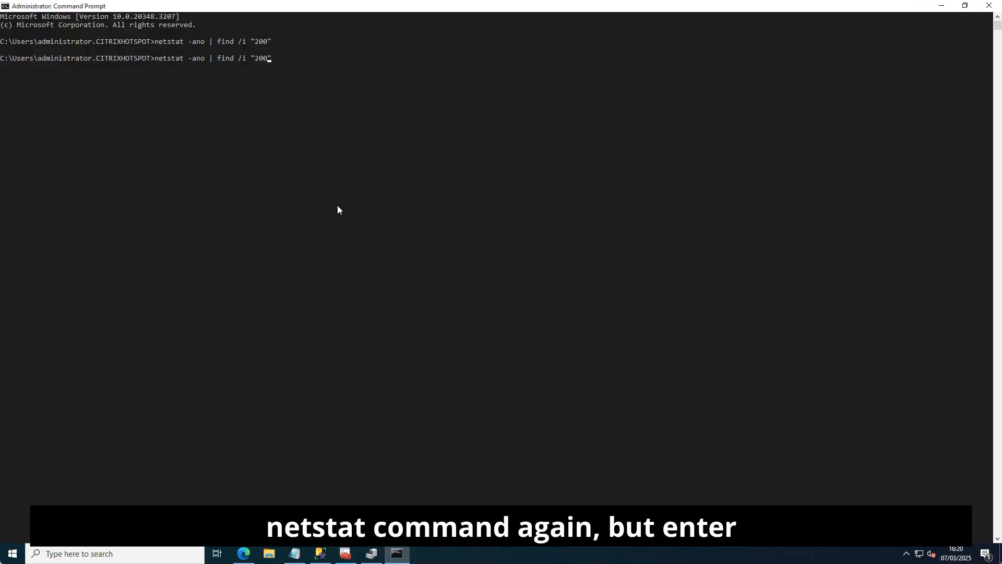
key("Left")
key("BackSpace")
key("BackSpace")
key("BackSpace")
type("1720")
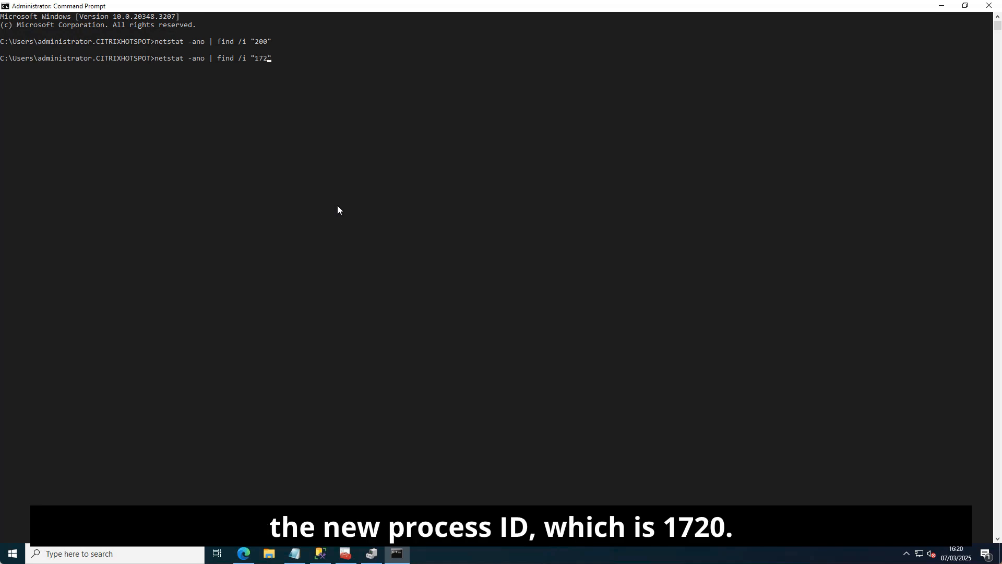
key("Return")
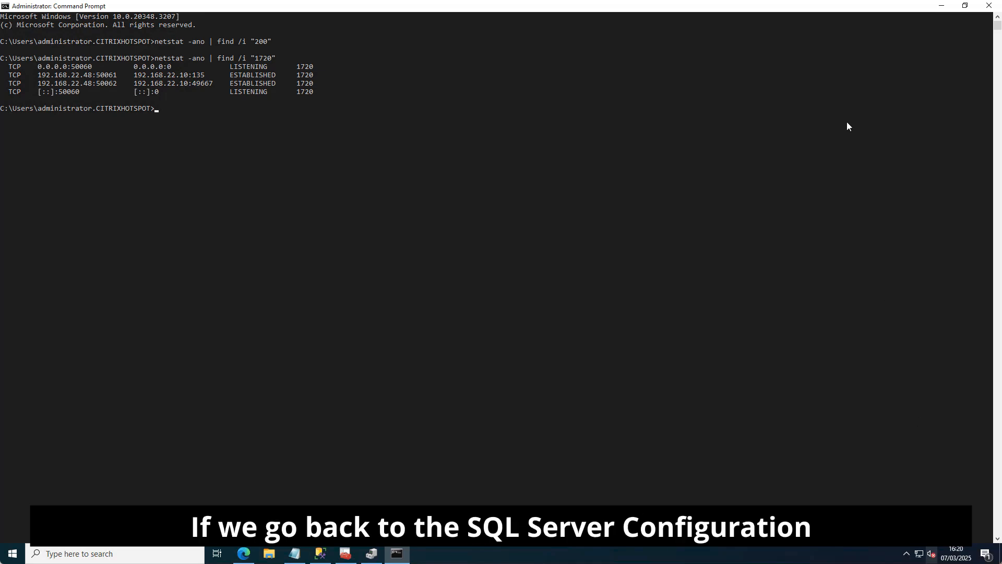
Step: Switch back to SQL Server Configuration Manager and open the IP address properties of the TCP/IP protocol for SQLEXPRESS
left_click(942, 6)
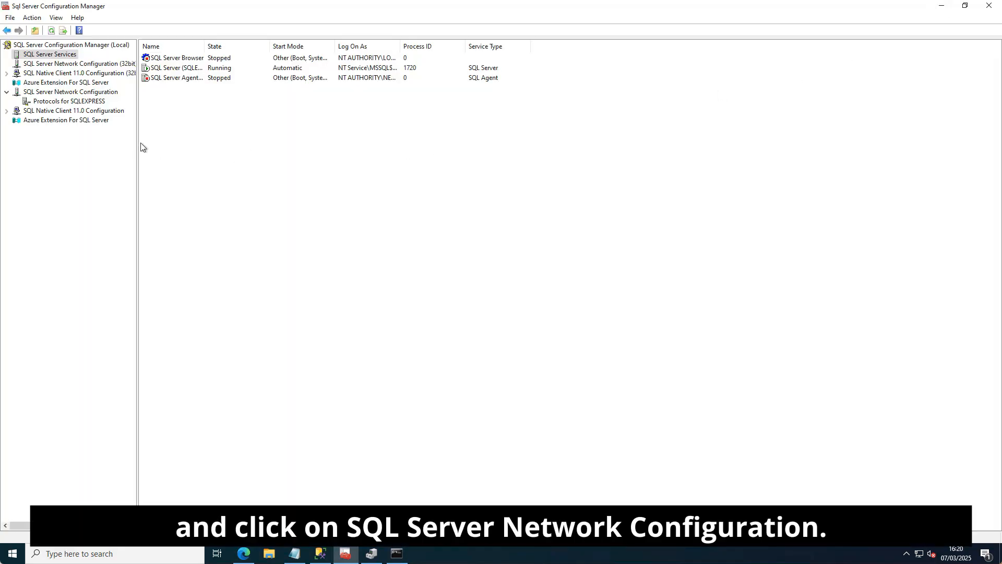
left_click(62, 94)
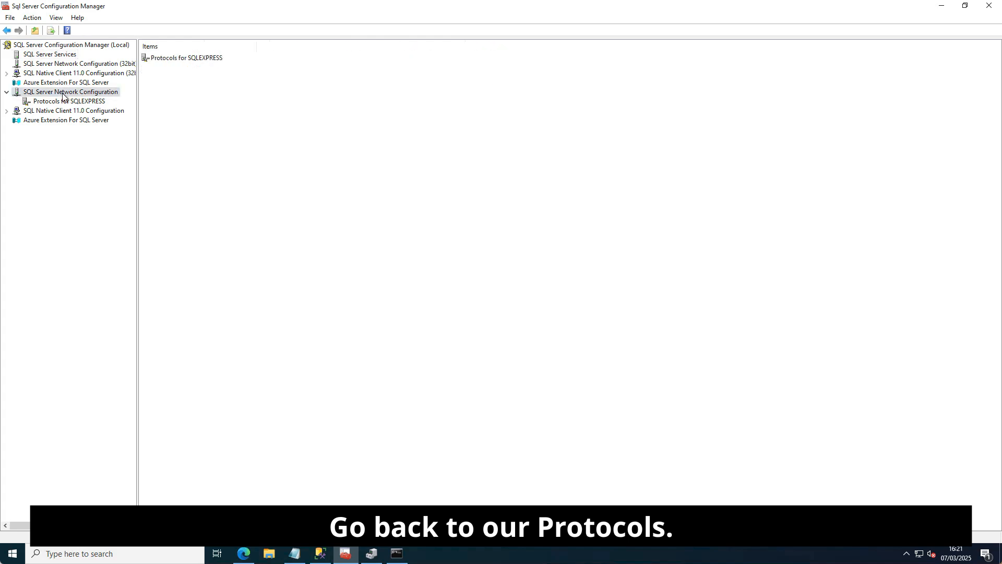
right_click(62, 94)
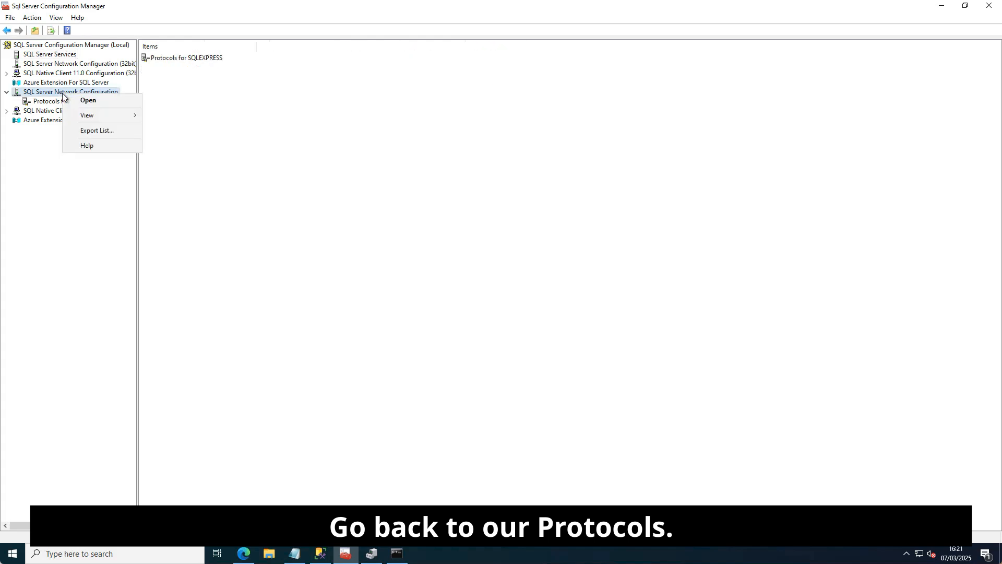
left_click(46, 168)
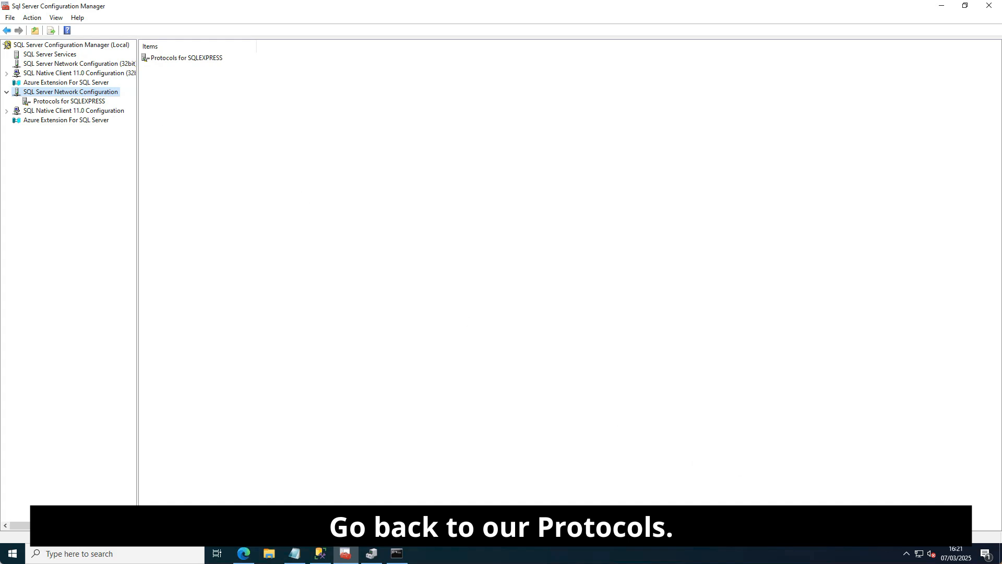
double_click(166, 59)
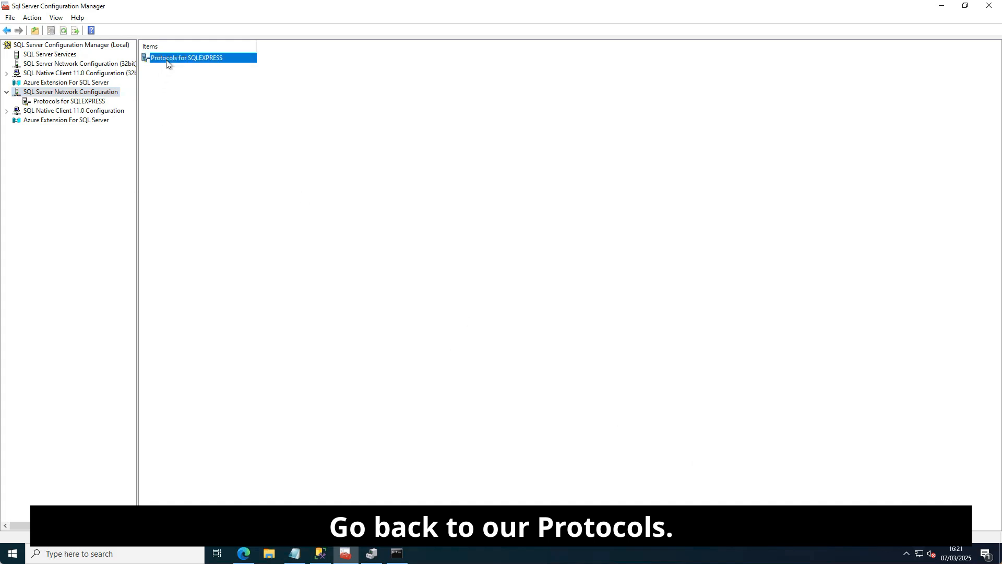
left_click(158, 79)
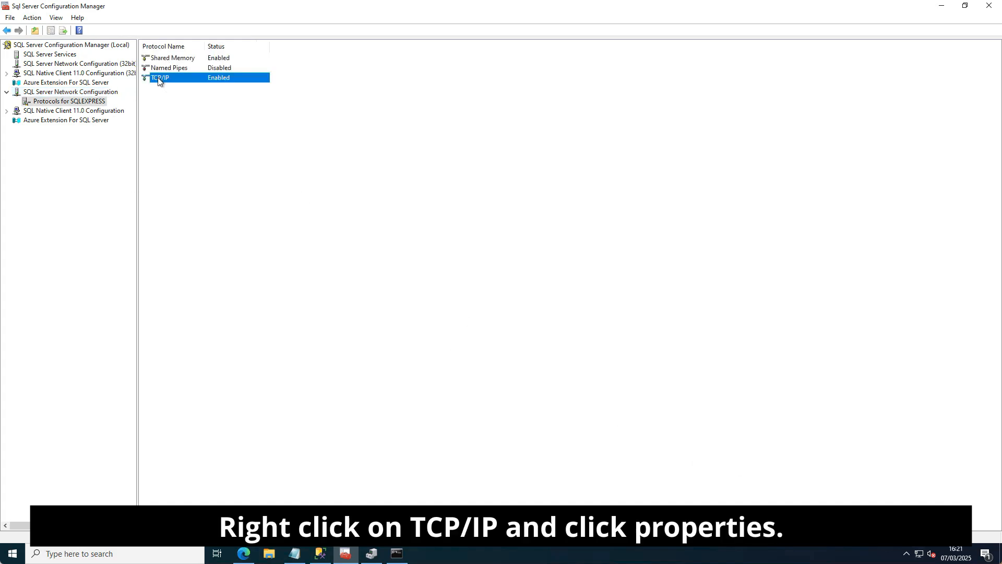
right_click(158, 80)
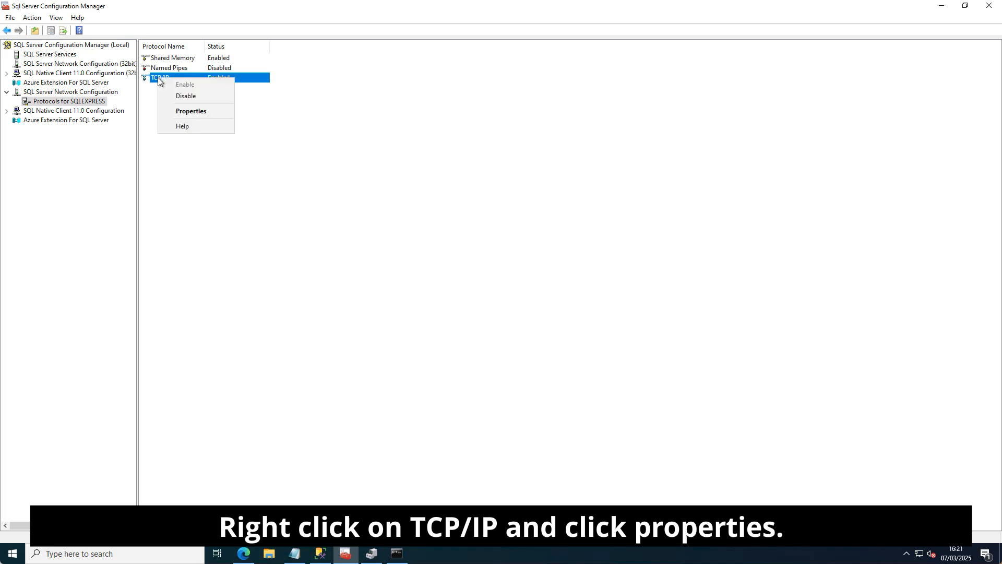
left_click(190, 112)
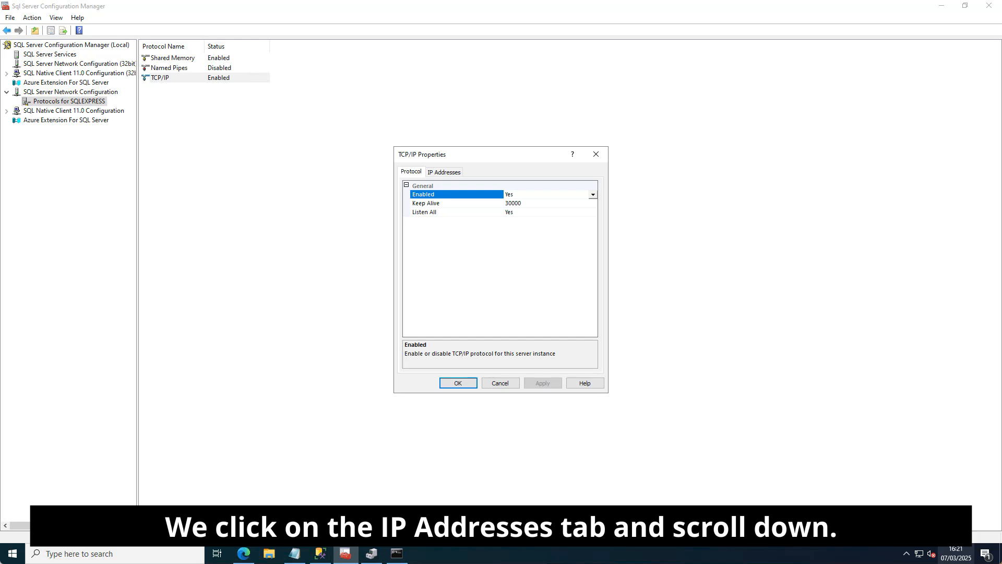
left_click(441, 173)
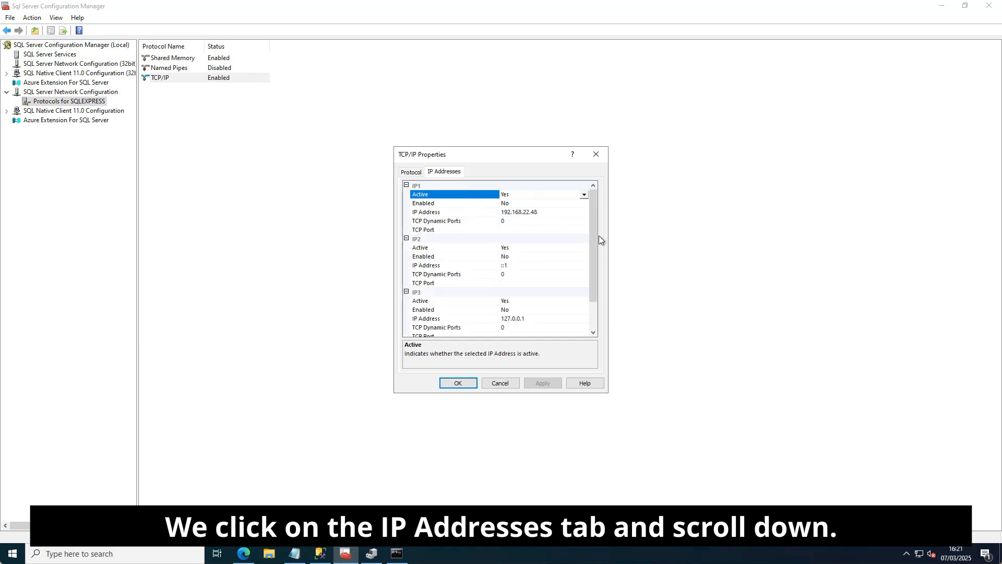
Step: Under IPAll, clear the TCP Dynamic Ports value, set the TCP Port to 1433, and save the TCP/IP properties
left_click_drag(593, 228, 601, 290)
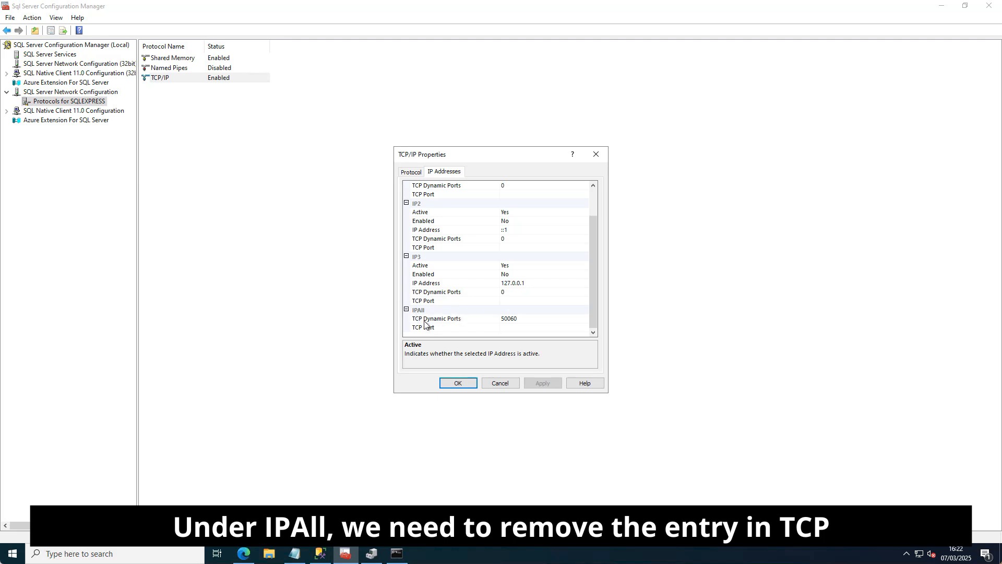
left_click(518, 318)
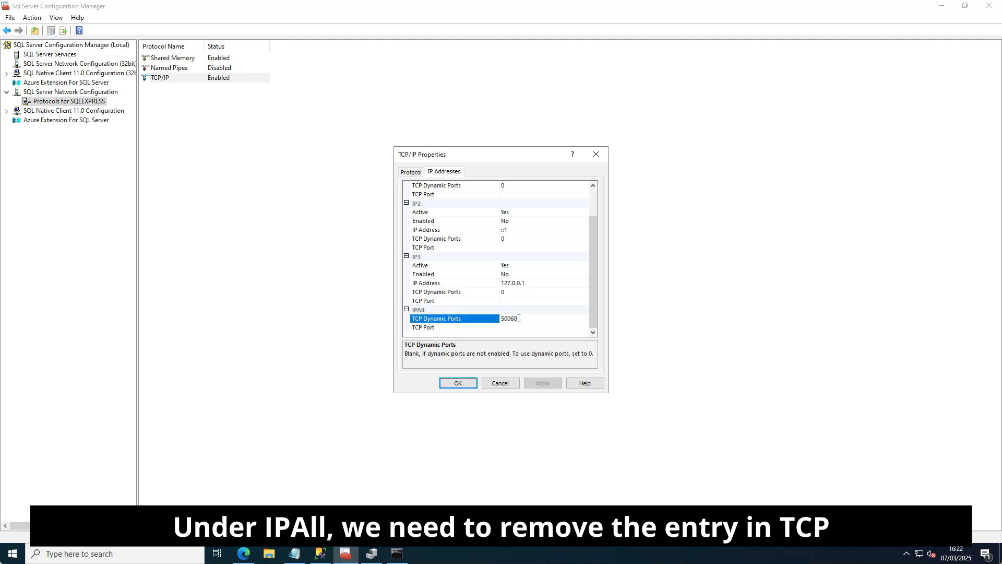
left_click_drag(518, 318, 502, 319)
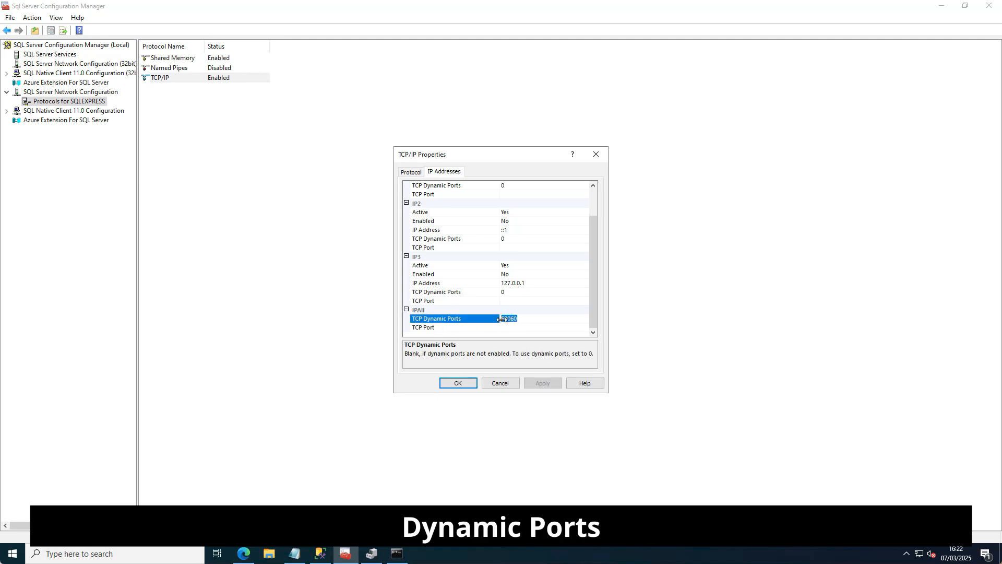
key("Delete")
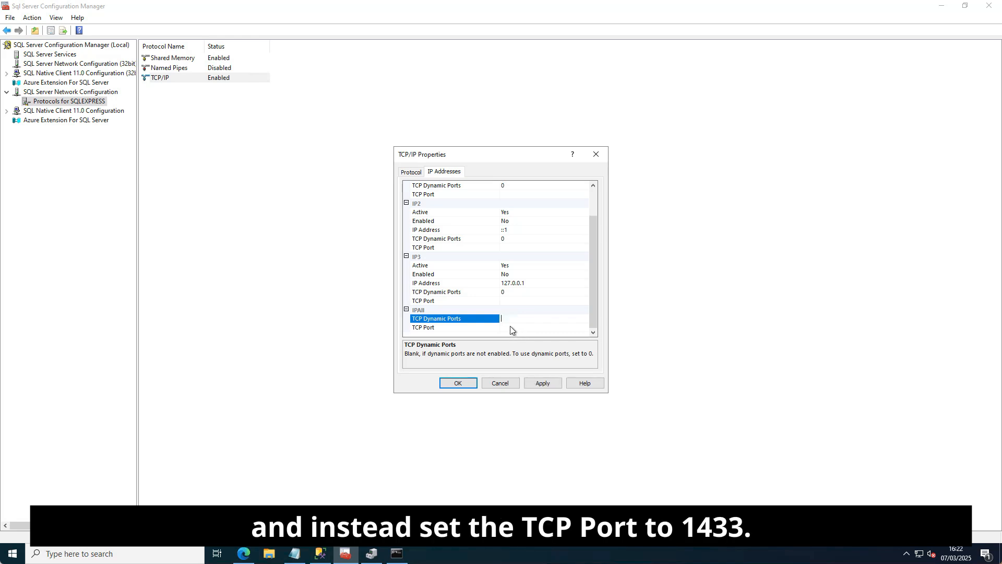
left_click(514, 326)
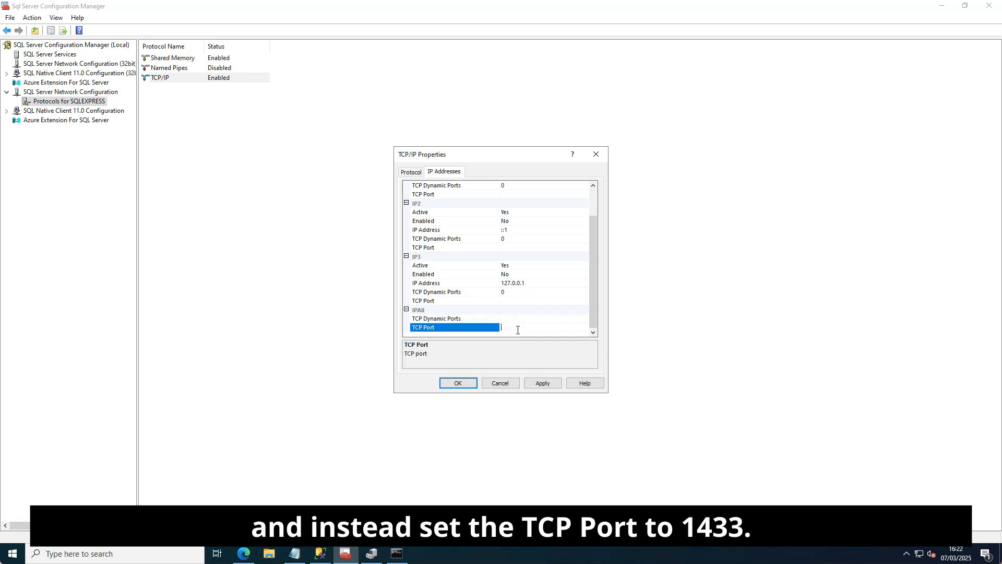
type("1433")
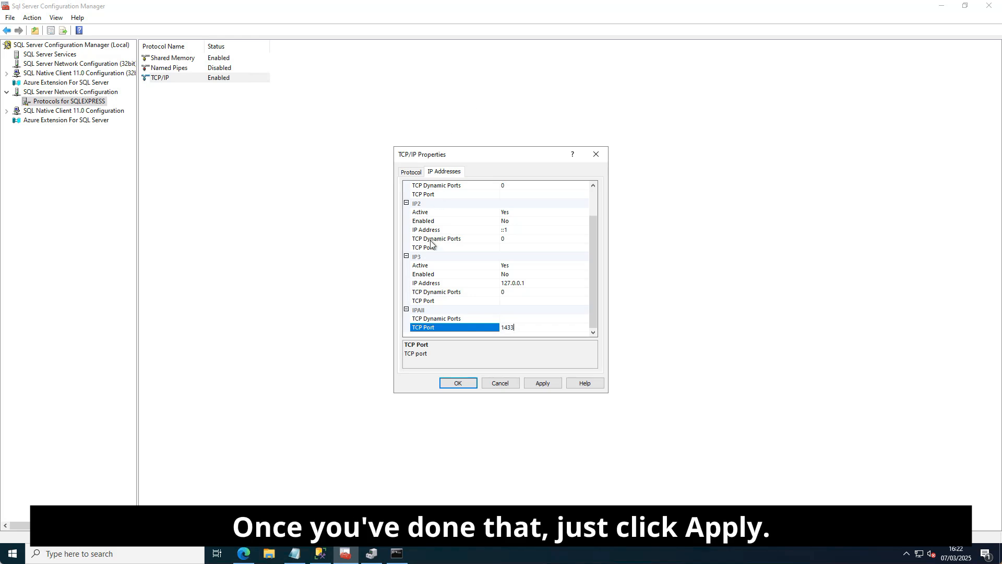
left_click(543, 384)
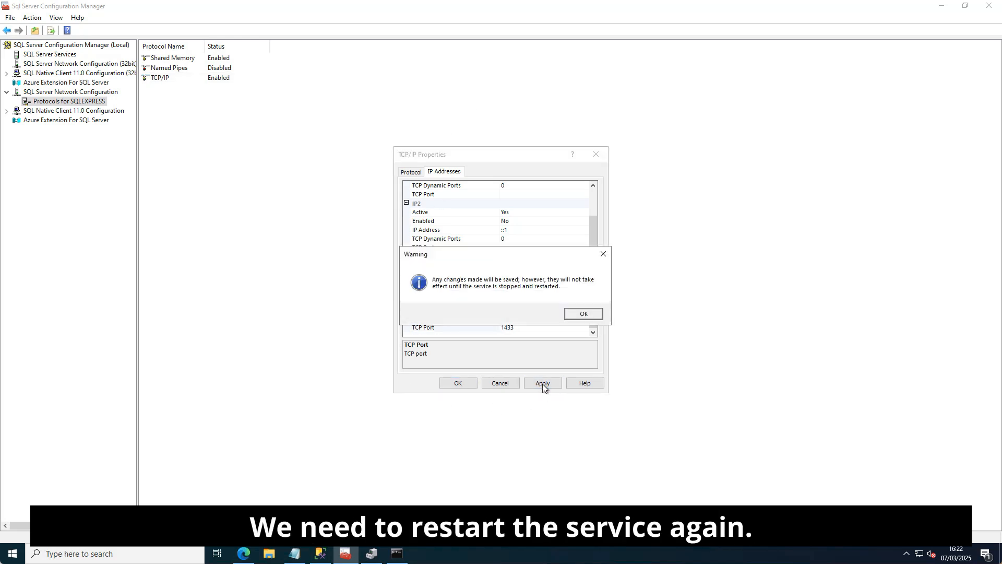
left_click(584, 315)
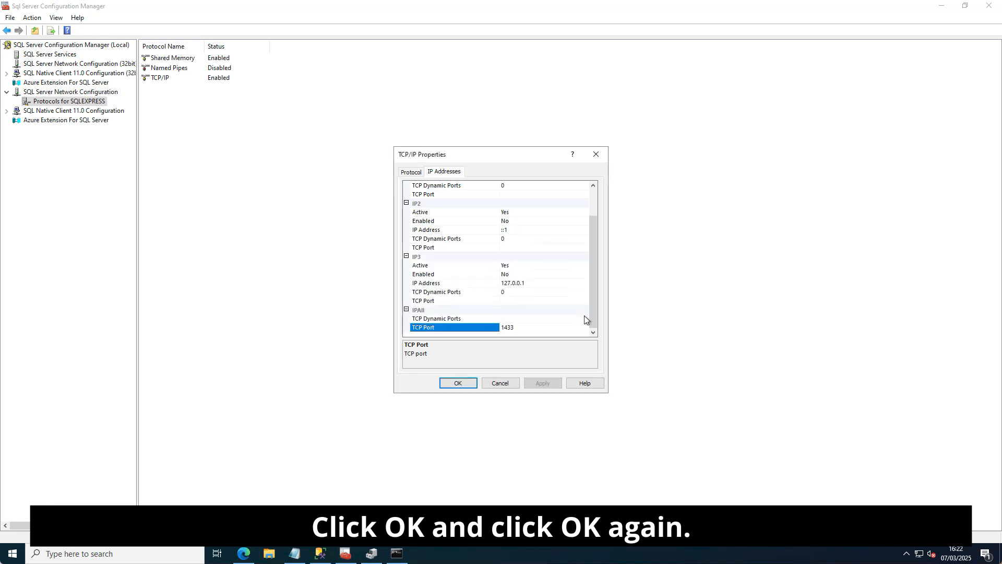
left_click(458, 382)
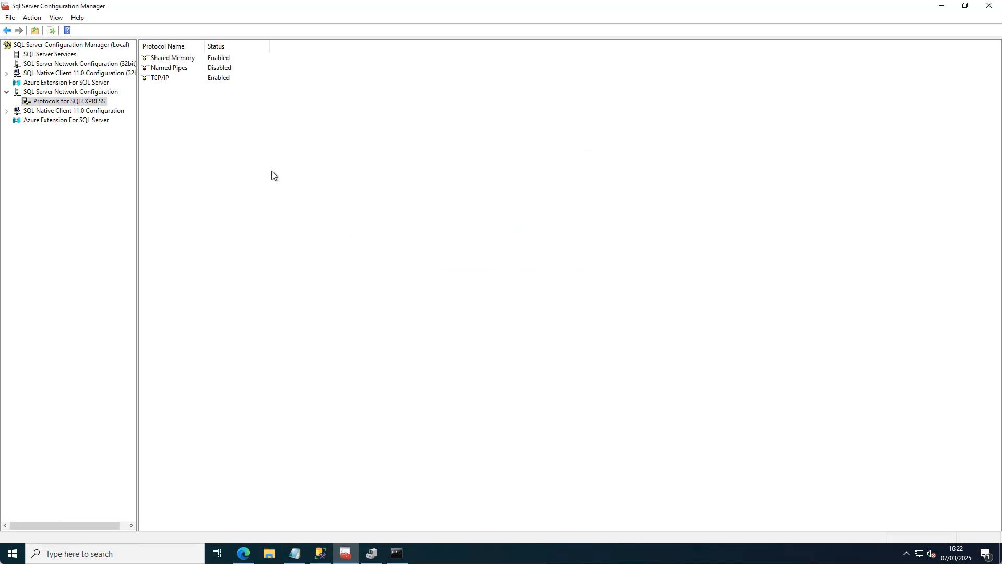
Step: Restart the SQL Server (SQLEXPRESS) service to load the new port settings
left_click(51, 56)
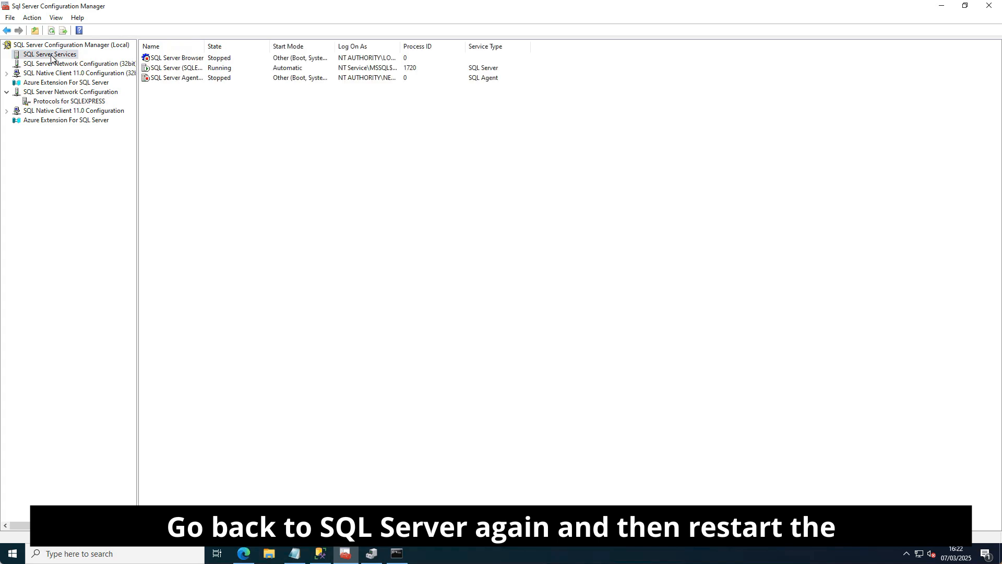
left_click(176, 69)
right_click(175, 69)
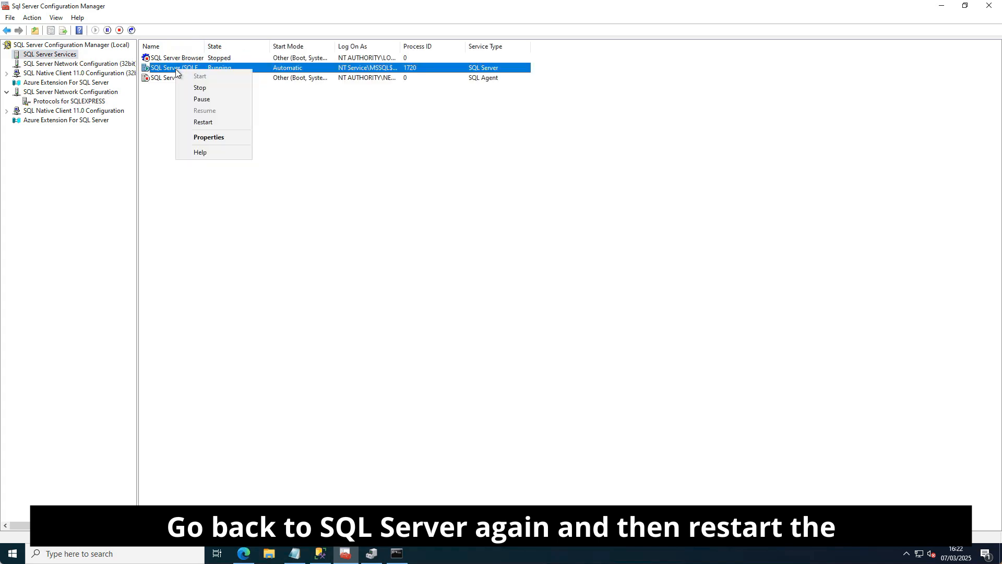
left_click(208, 122)
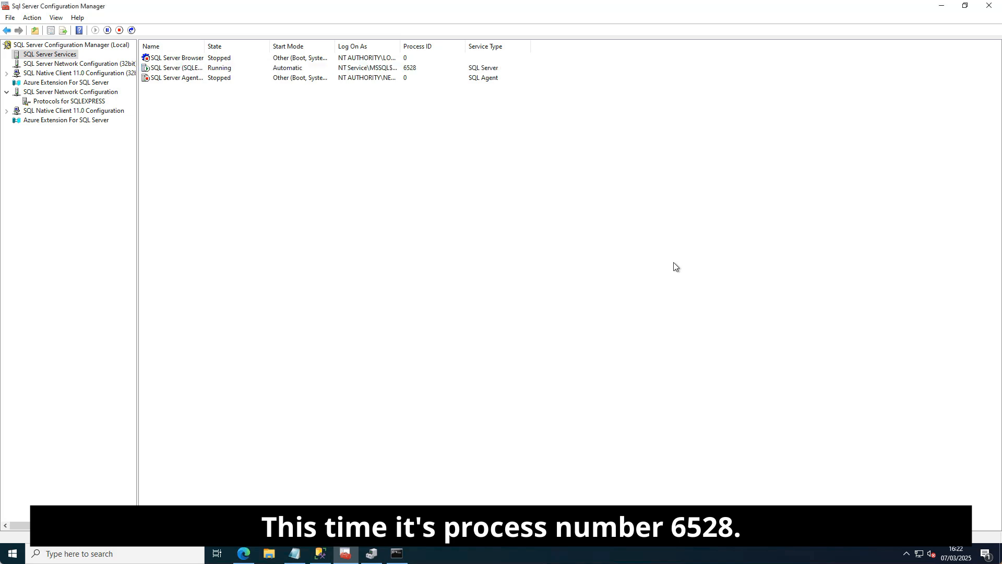
Step: Switch to Command Prompt, run netstat -ano | find /i "6528", and highlight the first listening entry's local address
left_click(396, 554)
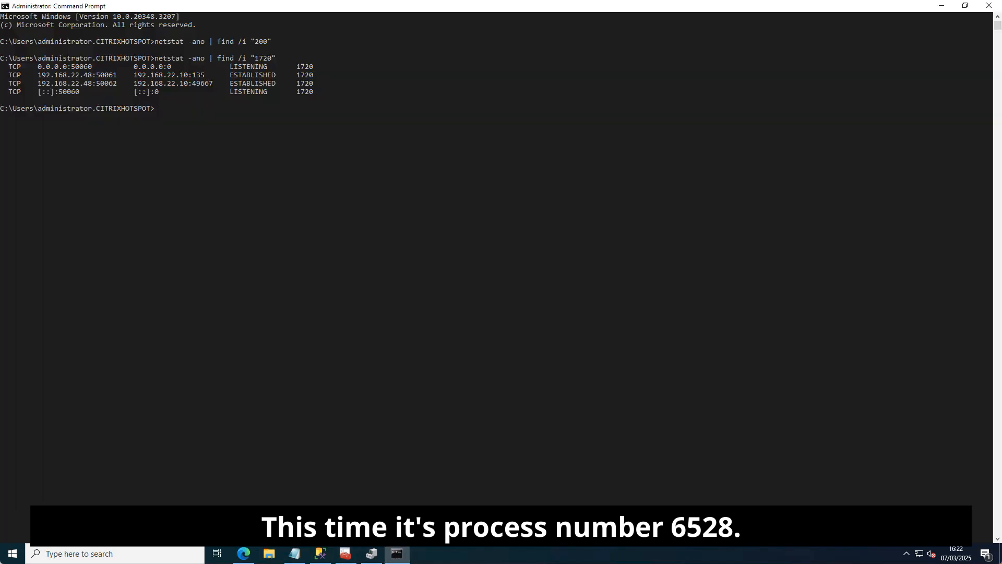
left_click(345, 554)
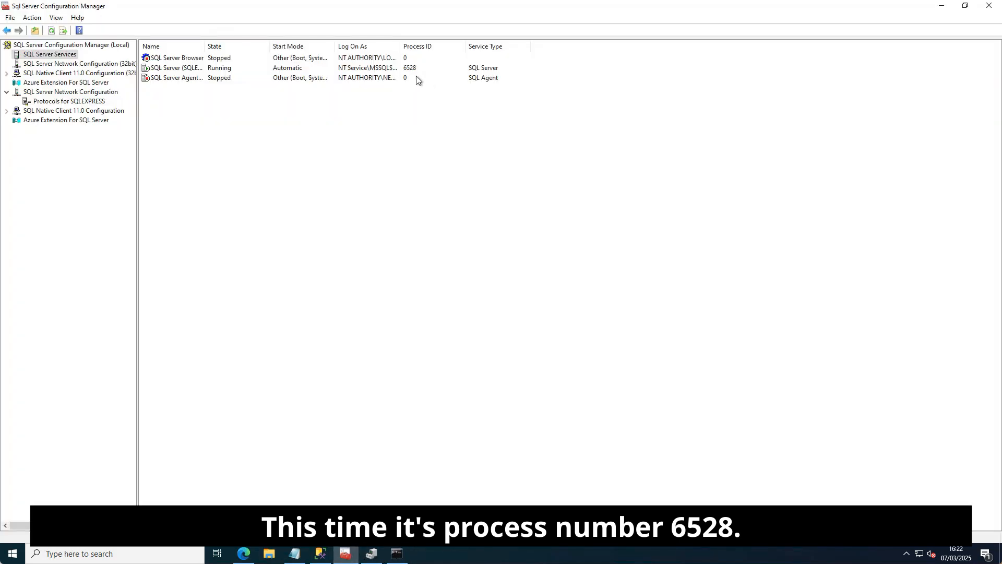
left_click(397, 555)
left_click(411, 278)
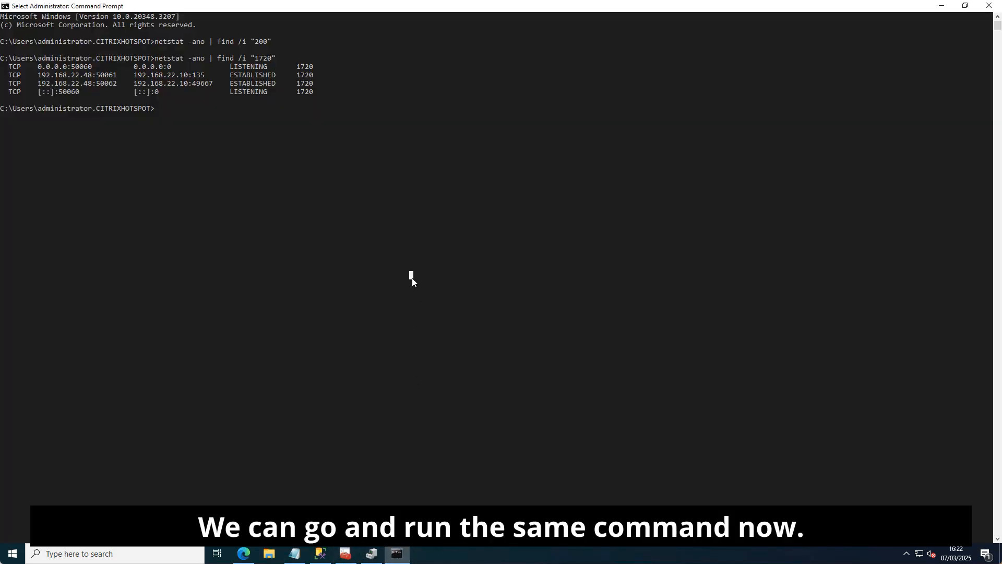
key("Up")
key("BackSpace")
key("BackSpace")
key("BackSpace")
key("BackSpace")
type("6528")
key("Return")
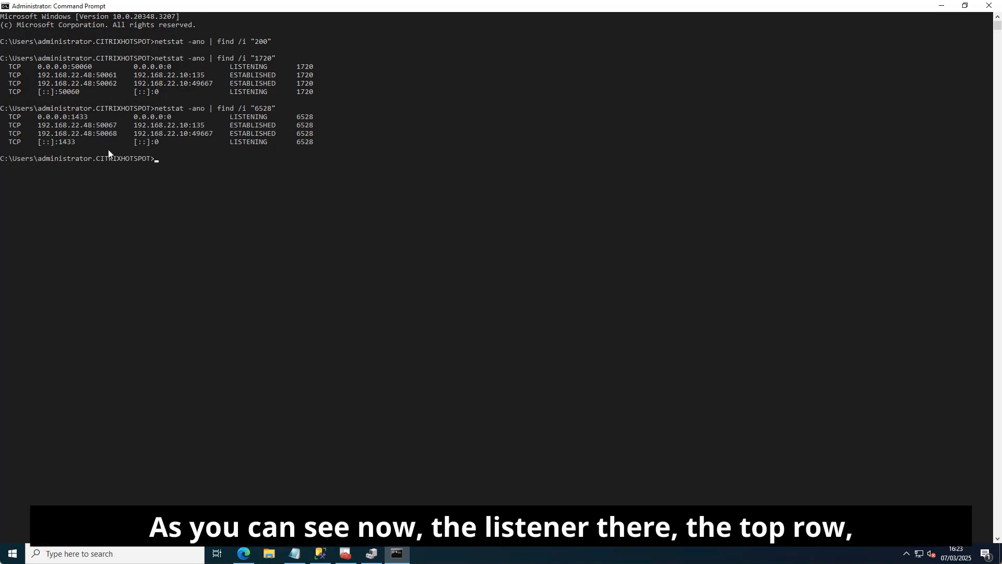
left_click(10, 118)
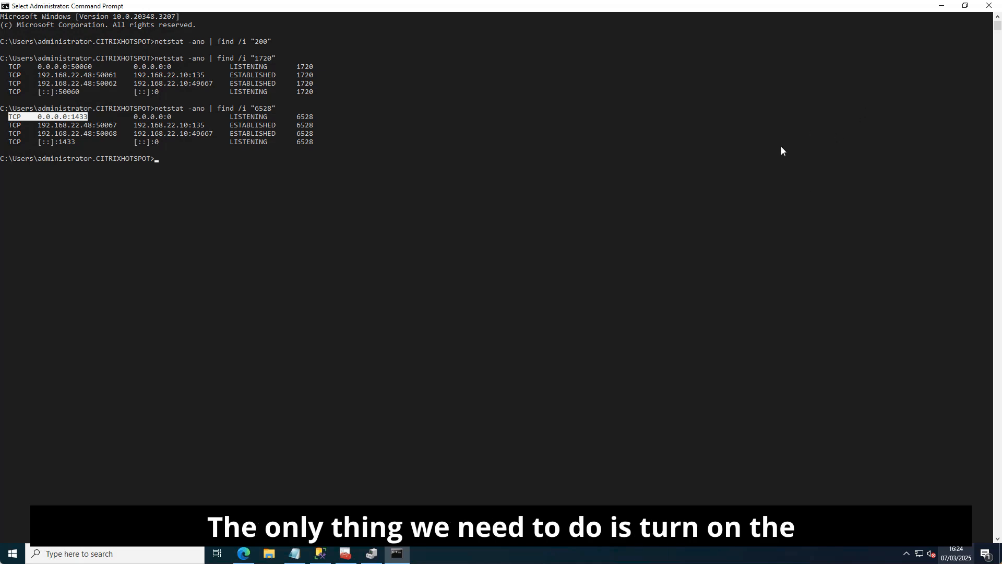
Step: Return to SQL Server Configuration Manager, set the SQL Server Browser service's start mode to Automatic, and start the service
left_click(941, 7)
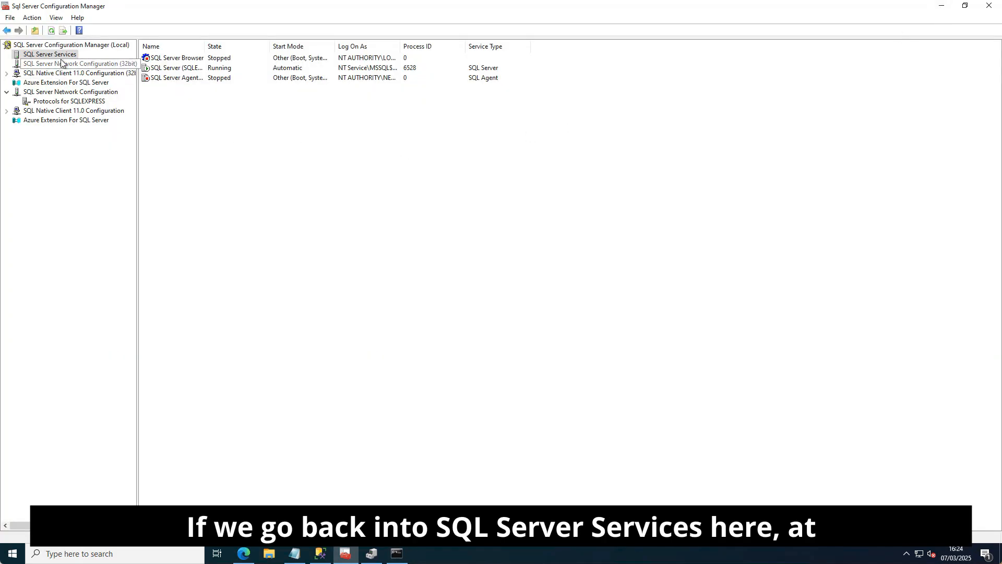
left_click(179, 60)
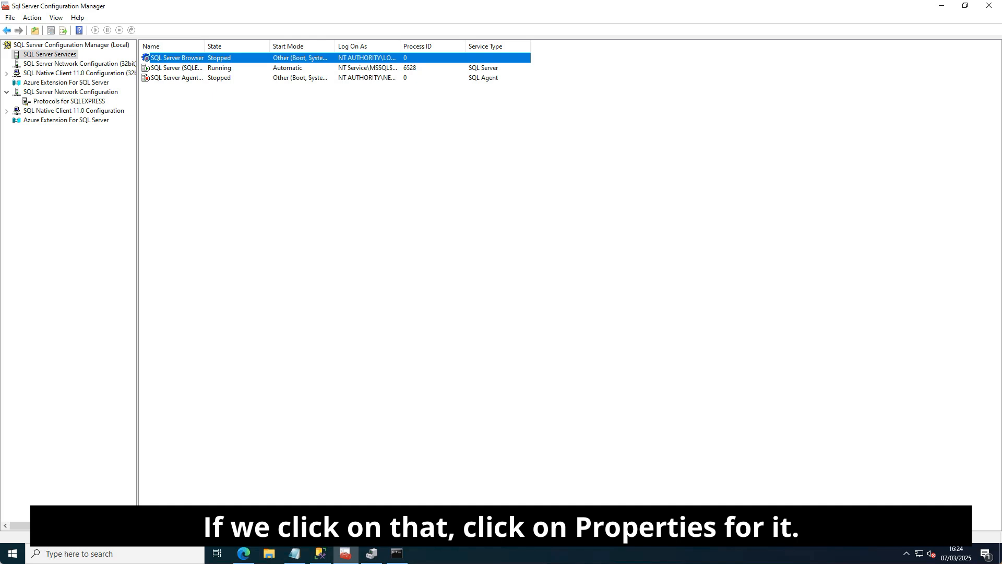
right_click(176, 60)
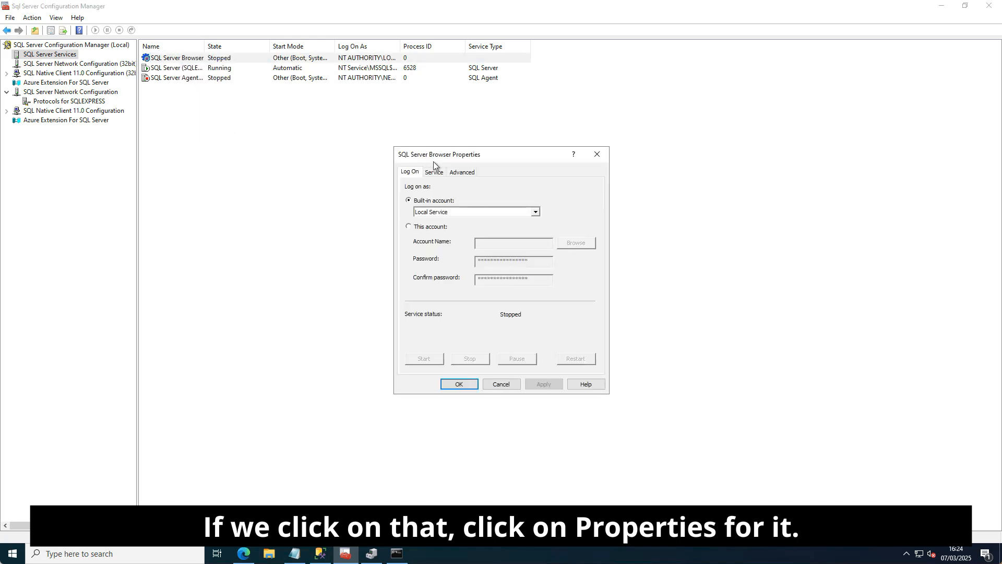
left_click(434, 172)
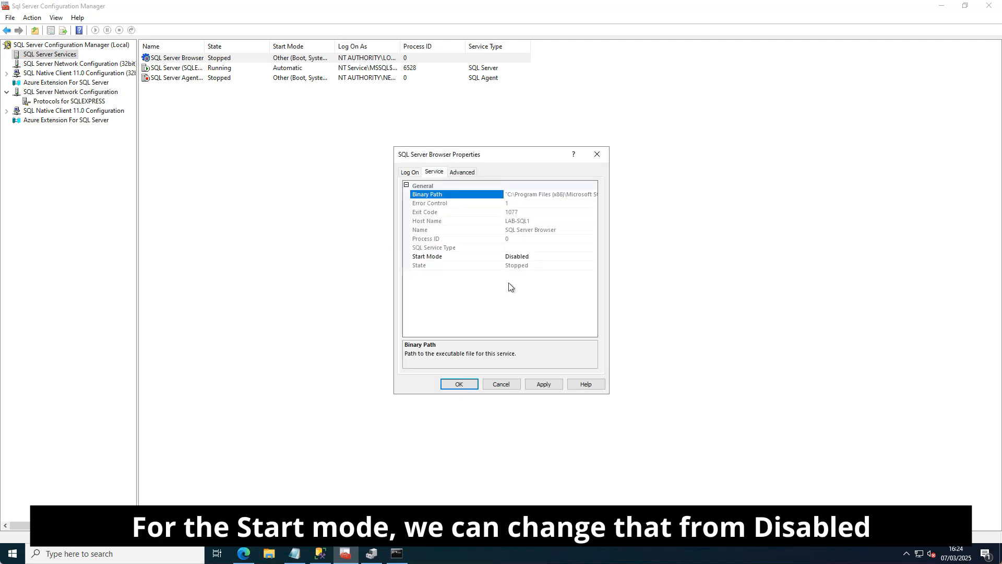
left_click(518, 260)
left_click(519, 260)
left_click(543, 267)
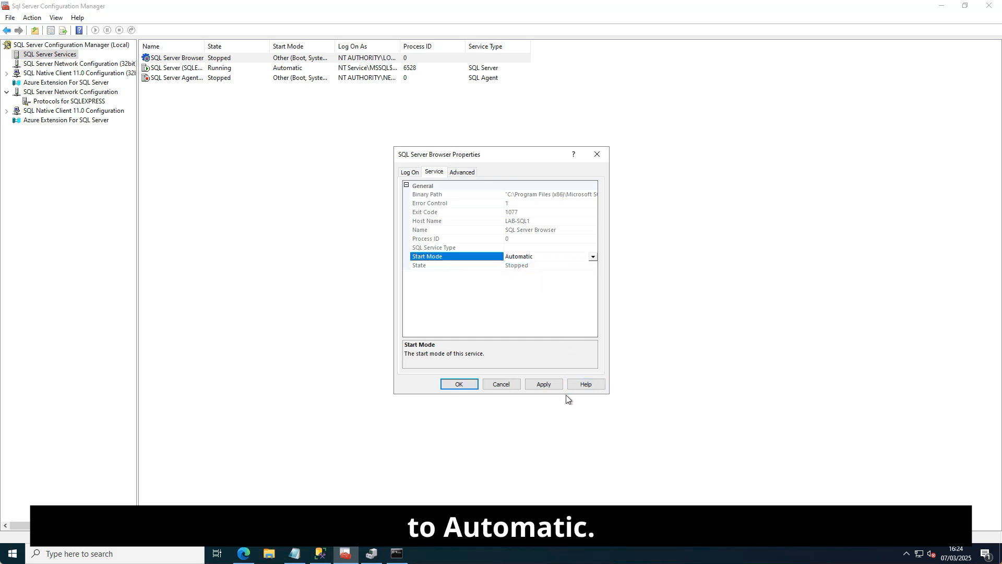
left_click(546, 387)
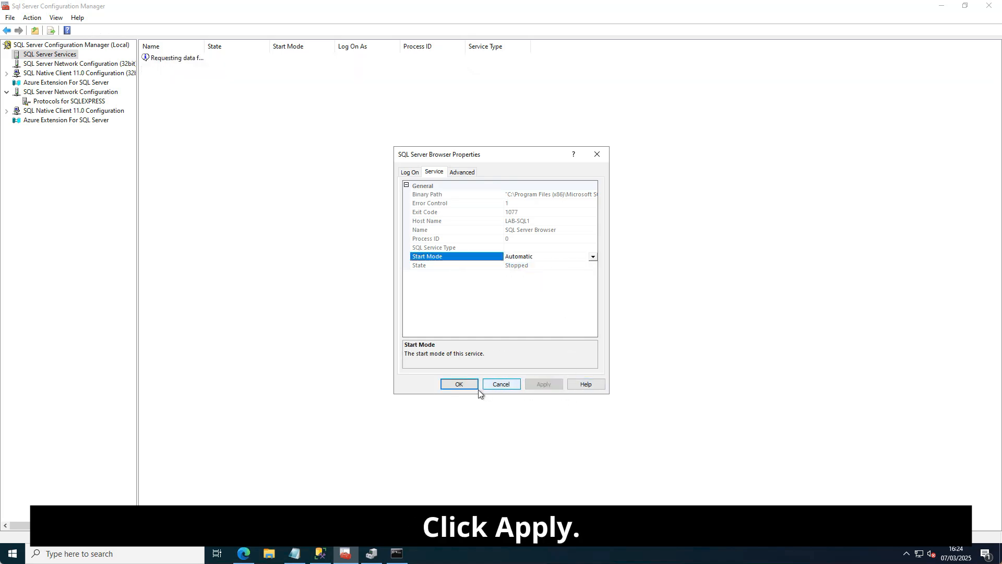
left_click(460, 386)
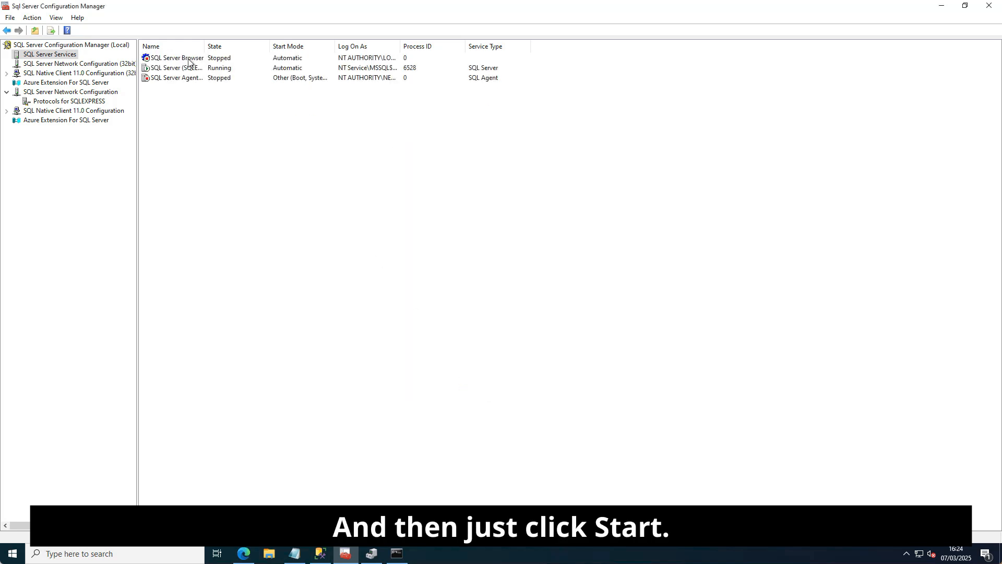
right_click(188, 58)
left_click(215, 65)
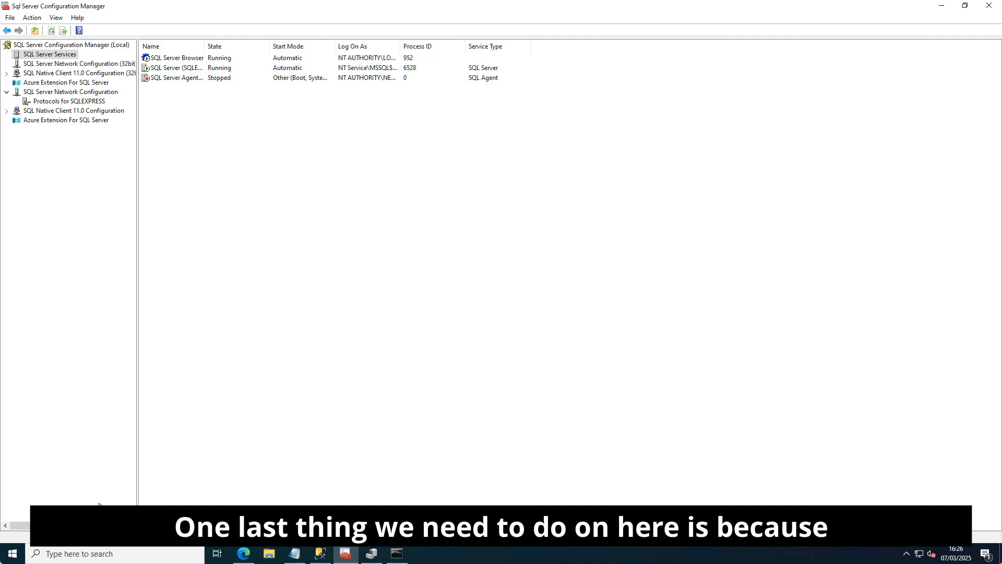
Step: Turn off Windows Defender Firewall for domain networks through Control Panel, then close the firewall window
left_click(13, 556)
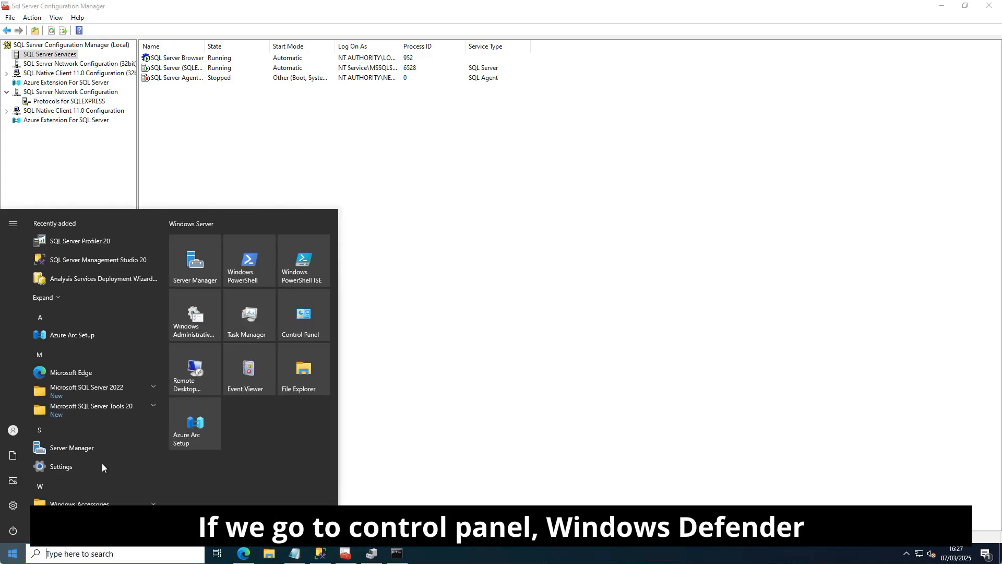
left_click(299, 336)
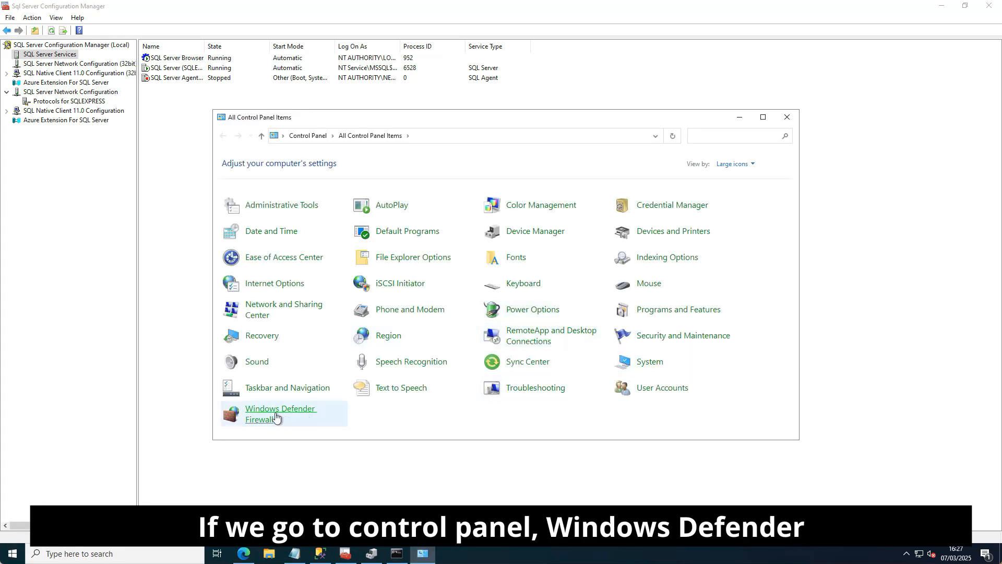
left_click(276, 417)
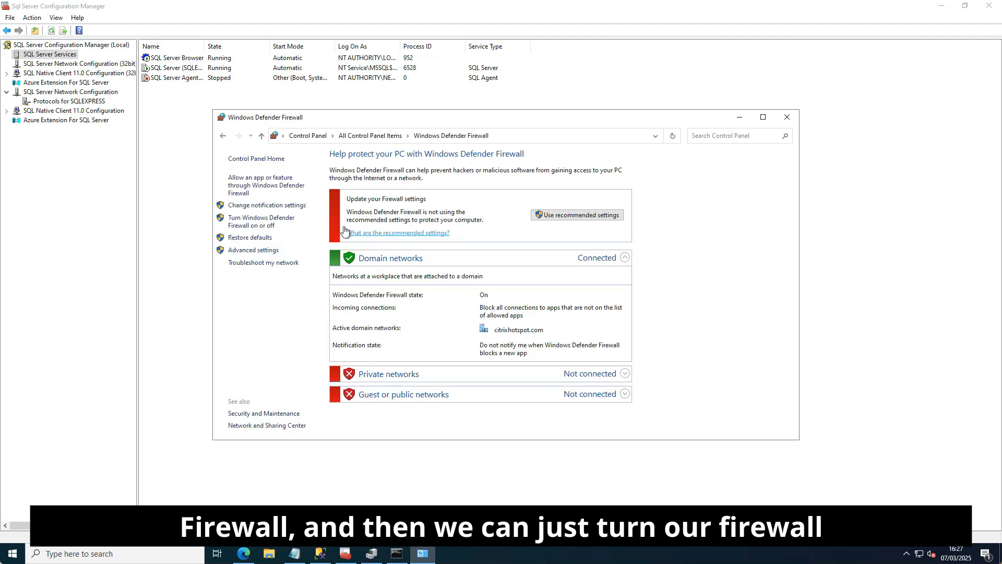
left_click(256, 223)
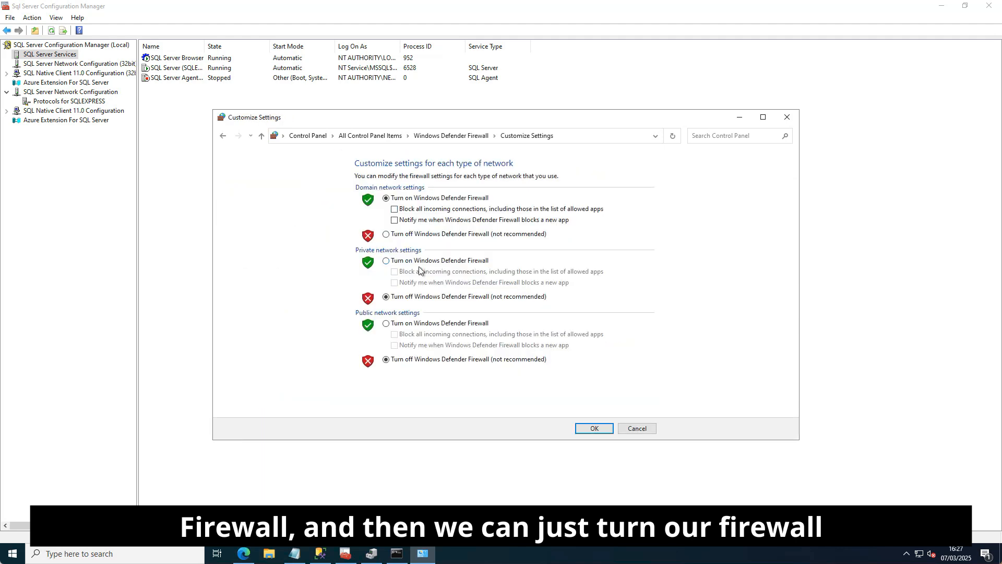
left_click(387, 235)
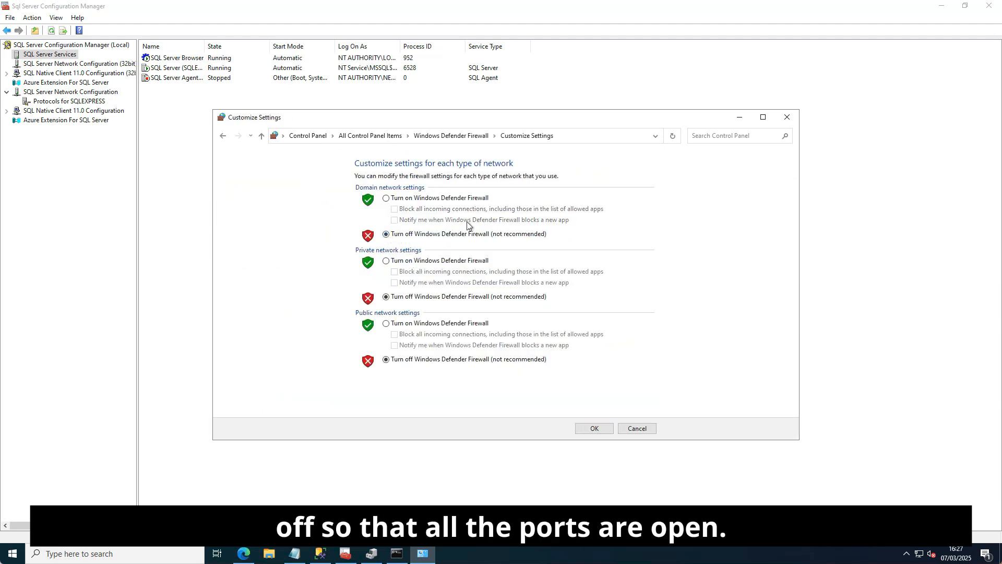
left_click(593, 429)
left_click(787, 117)
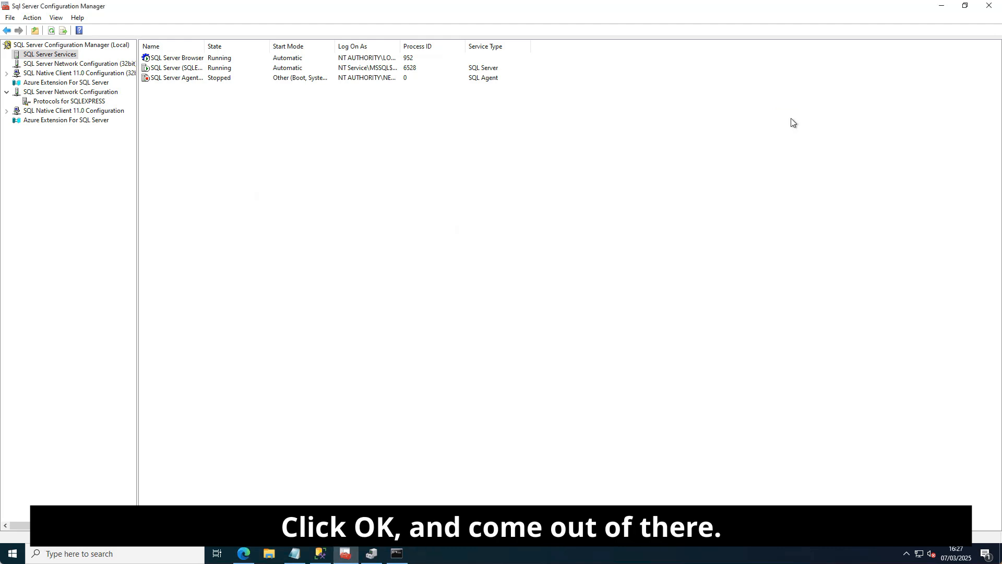